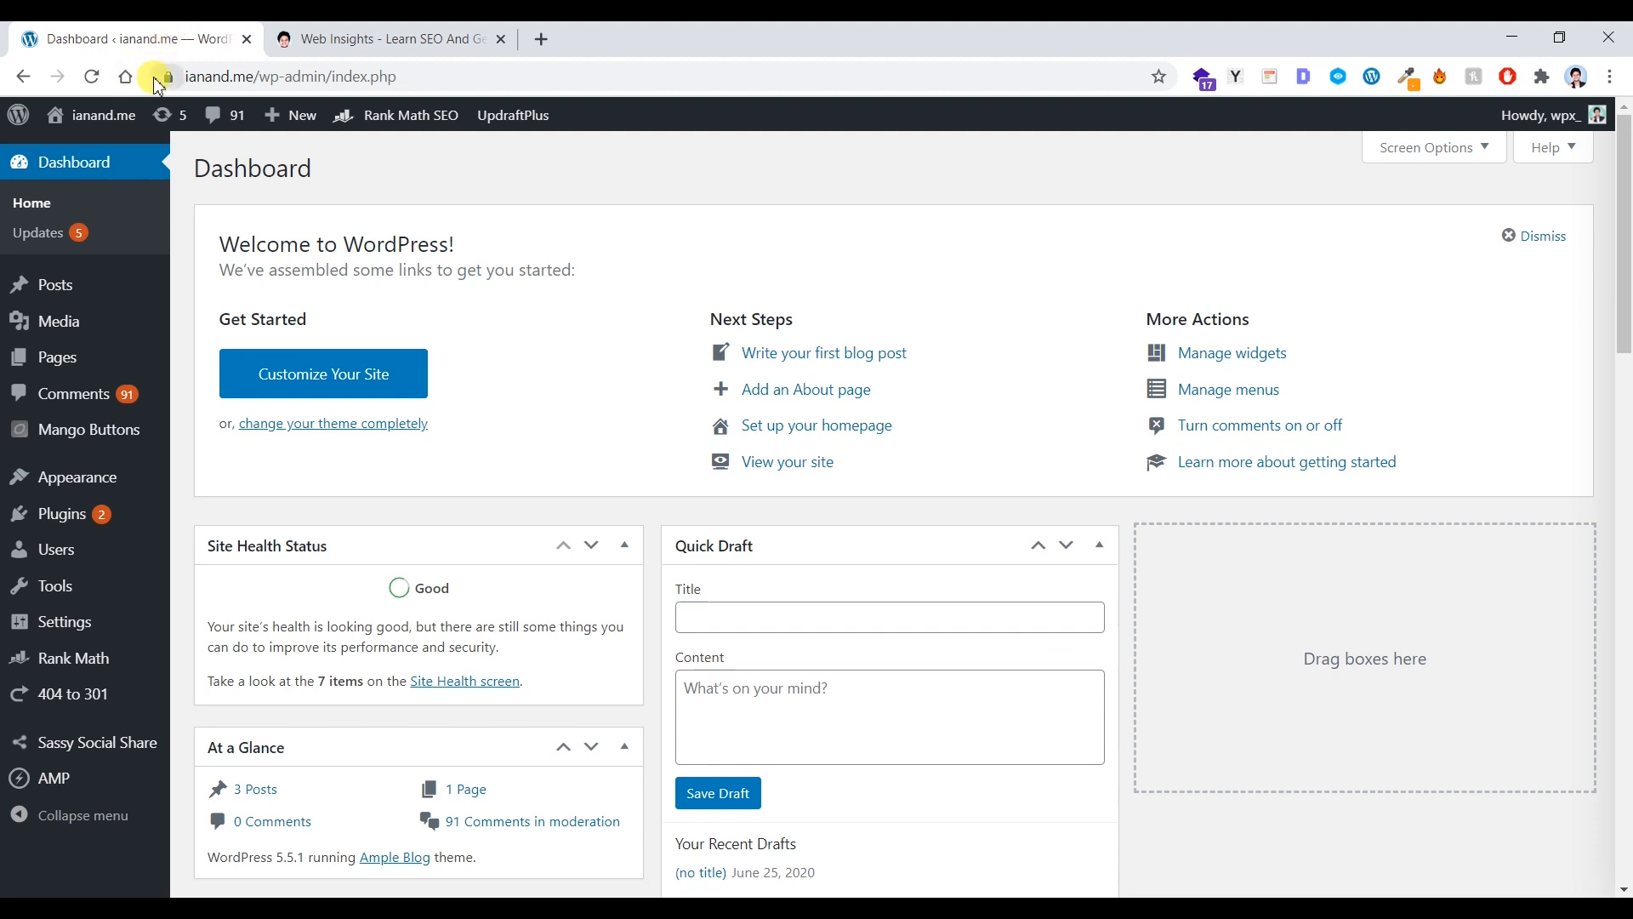
Step: Close the Web Insights browser tab and go to Plugins > Add New
{"action": "left_click", "coordinate": [430, 34]}
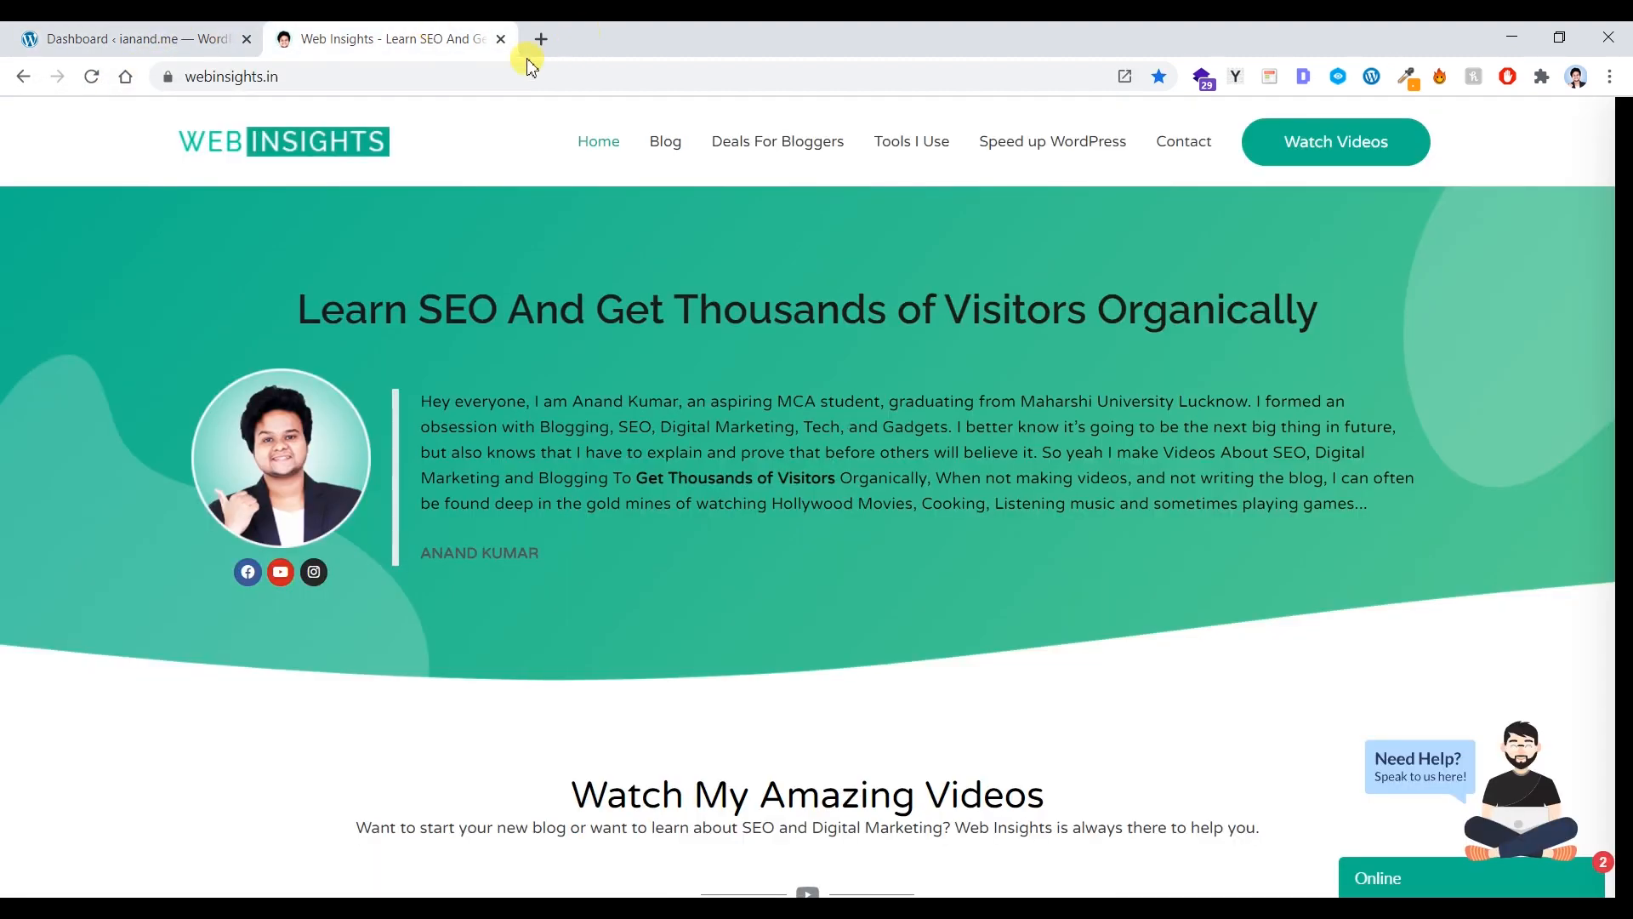
{"action": "left_click", "coordinate": [500, 40]}
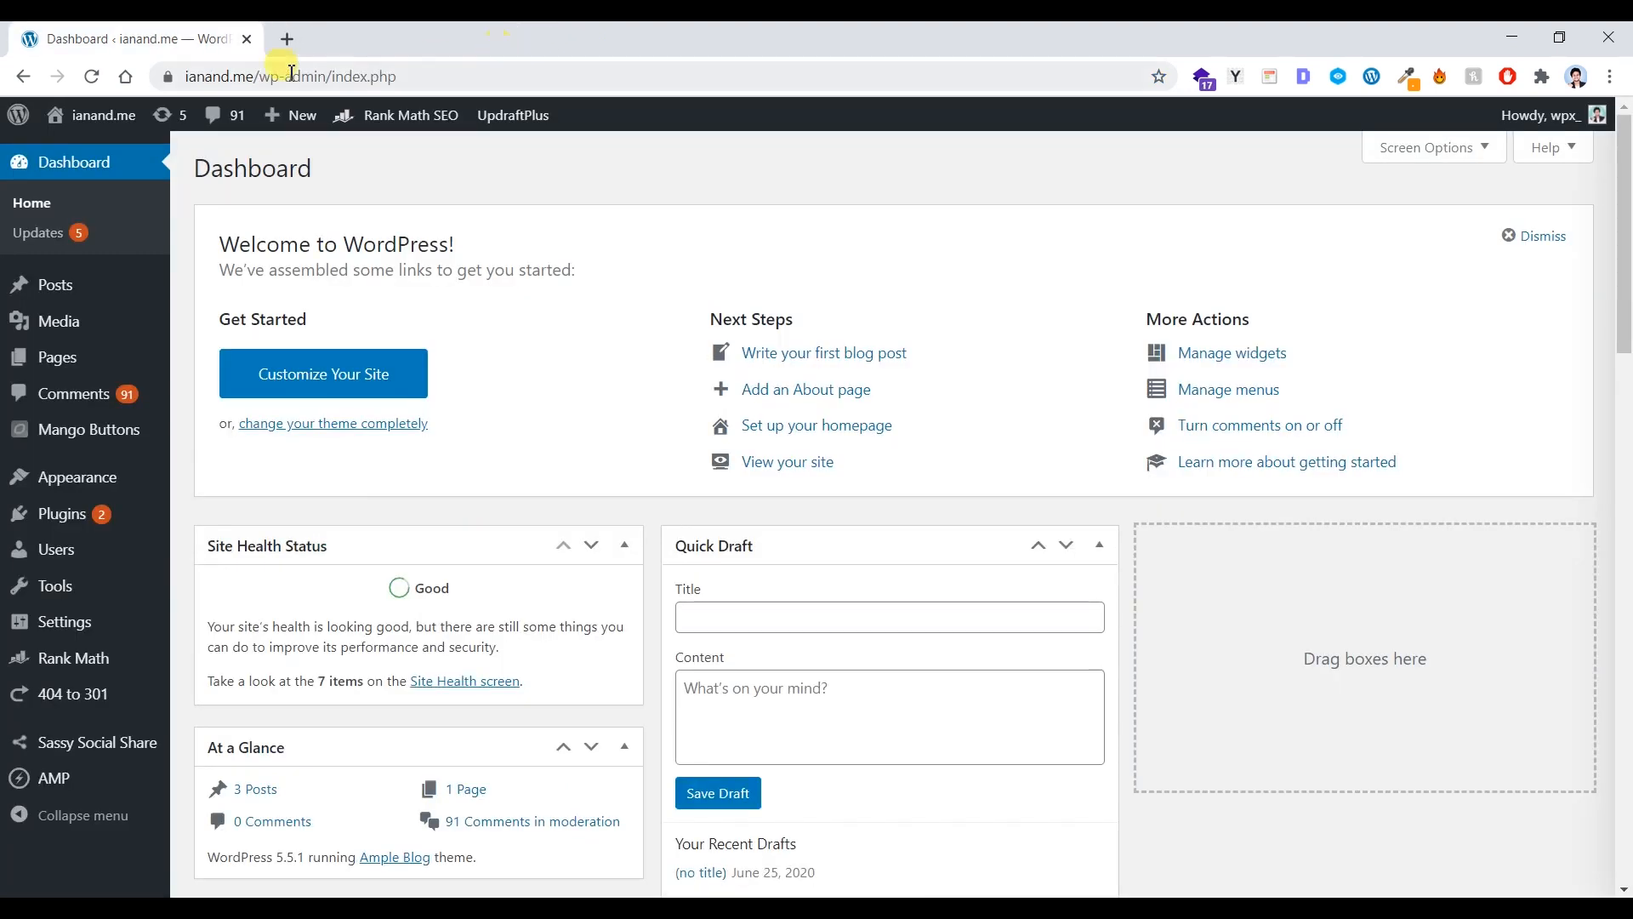
{"action": "mouse_move", "coordinate": [124, 523]}
{"action": "left_click", "coordinate": [213, 546]}
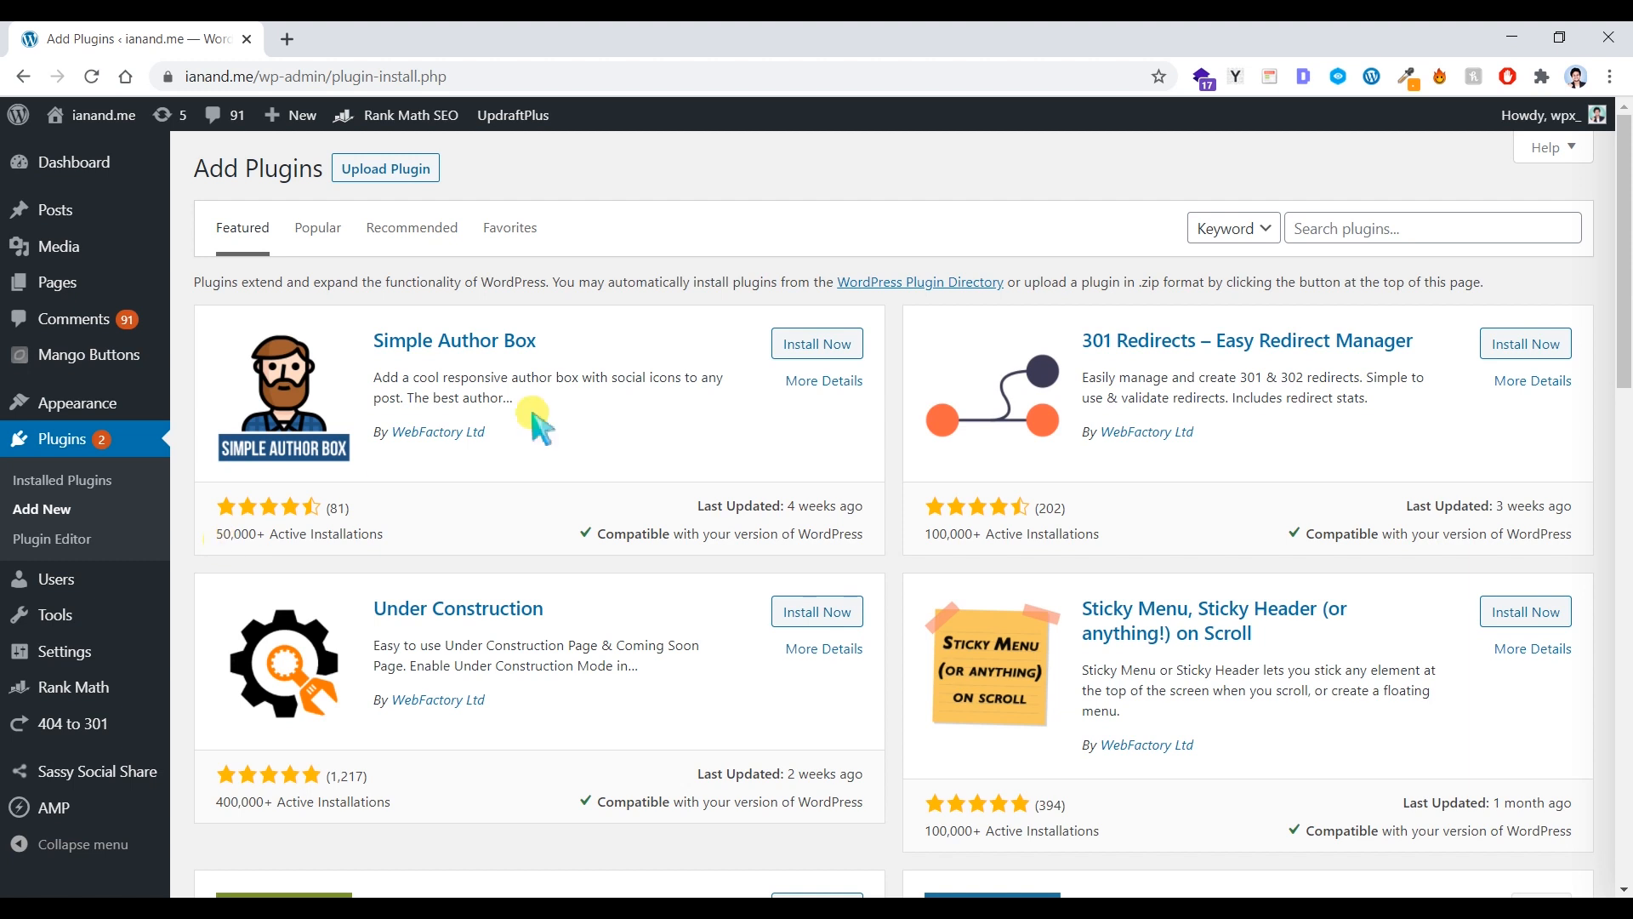
Step: Search plugins for 'pwa', then install and activate Super Progressive Web Apps
{"action": "left_click", "coordinate": [1414, 231]}
{"action": "type", "text": "pwa"}
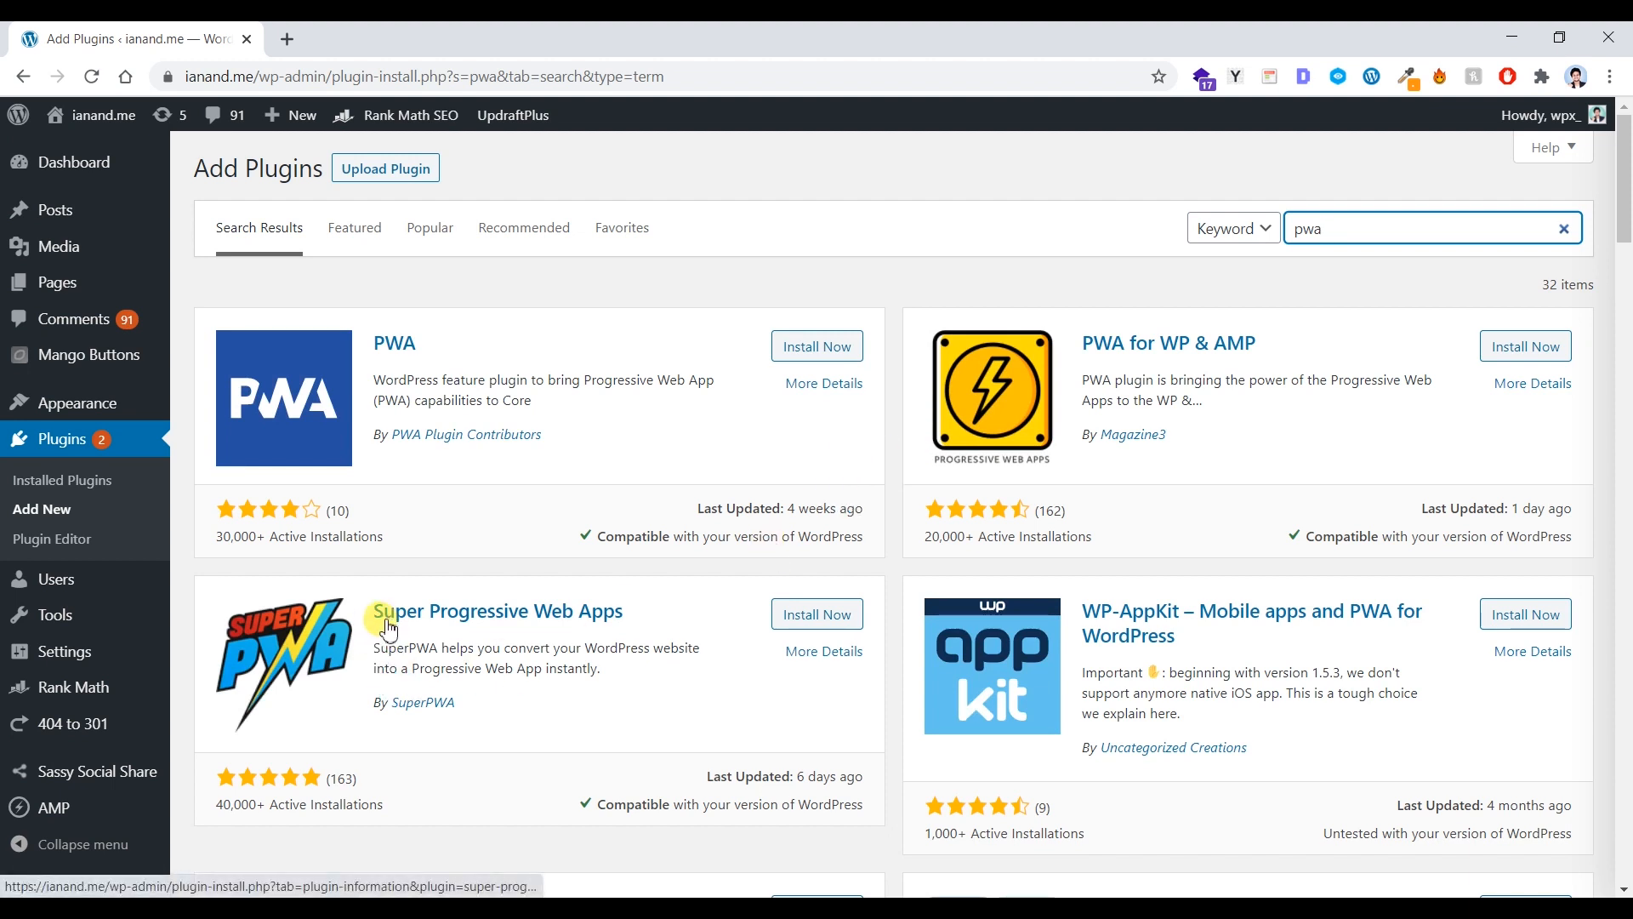
{"action": "left_click", "coordinate": [819, 617]}
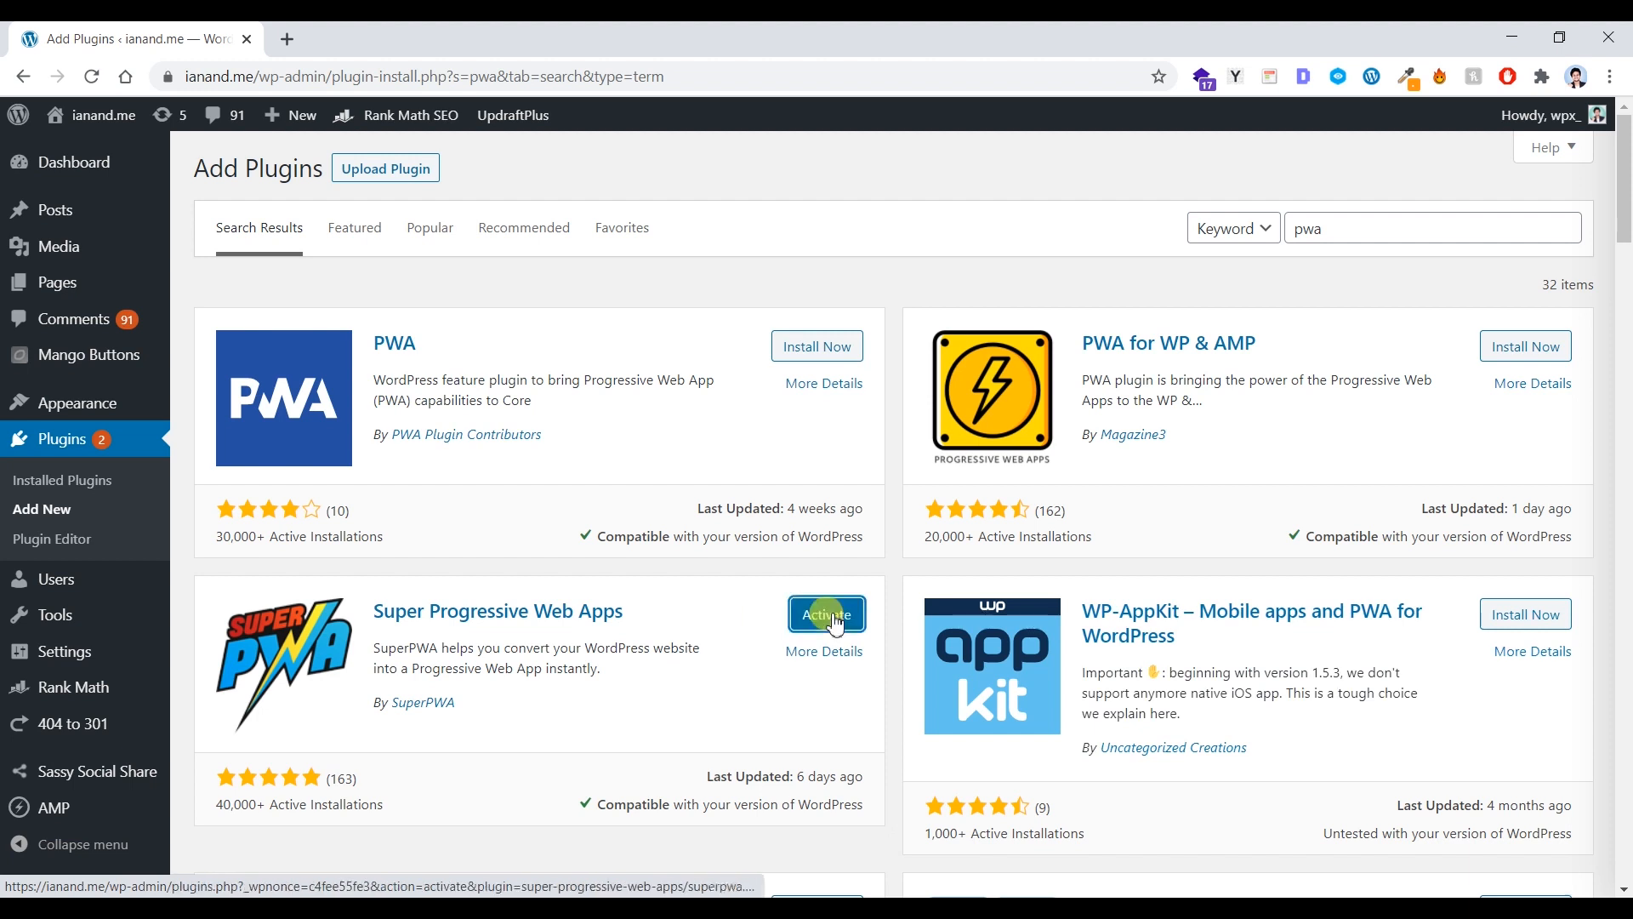
{"action": "left_click", "coordinate": [815, 630]}
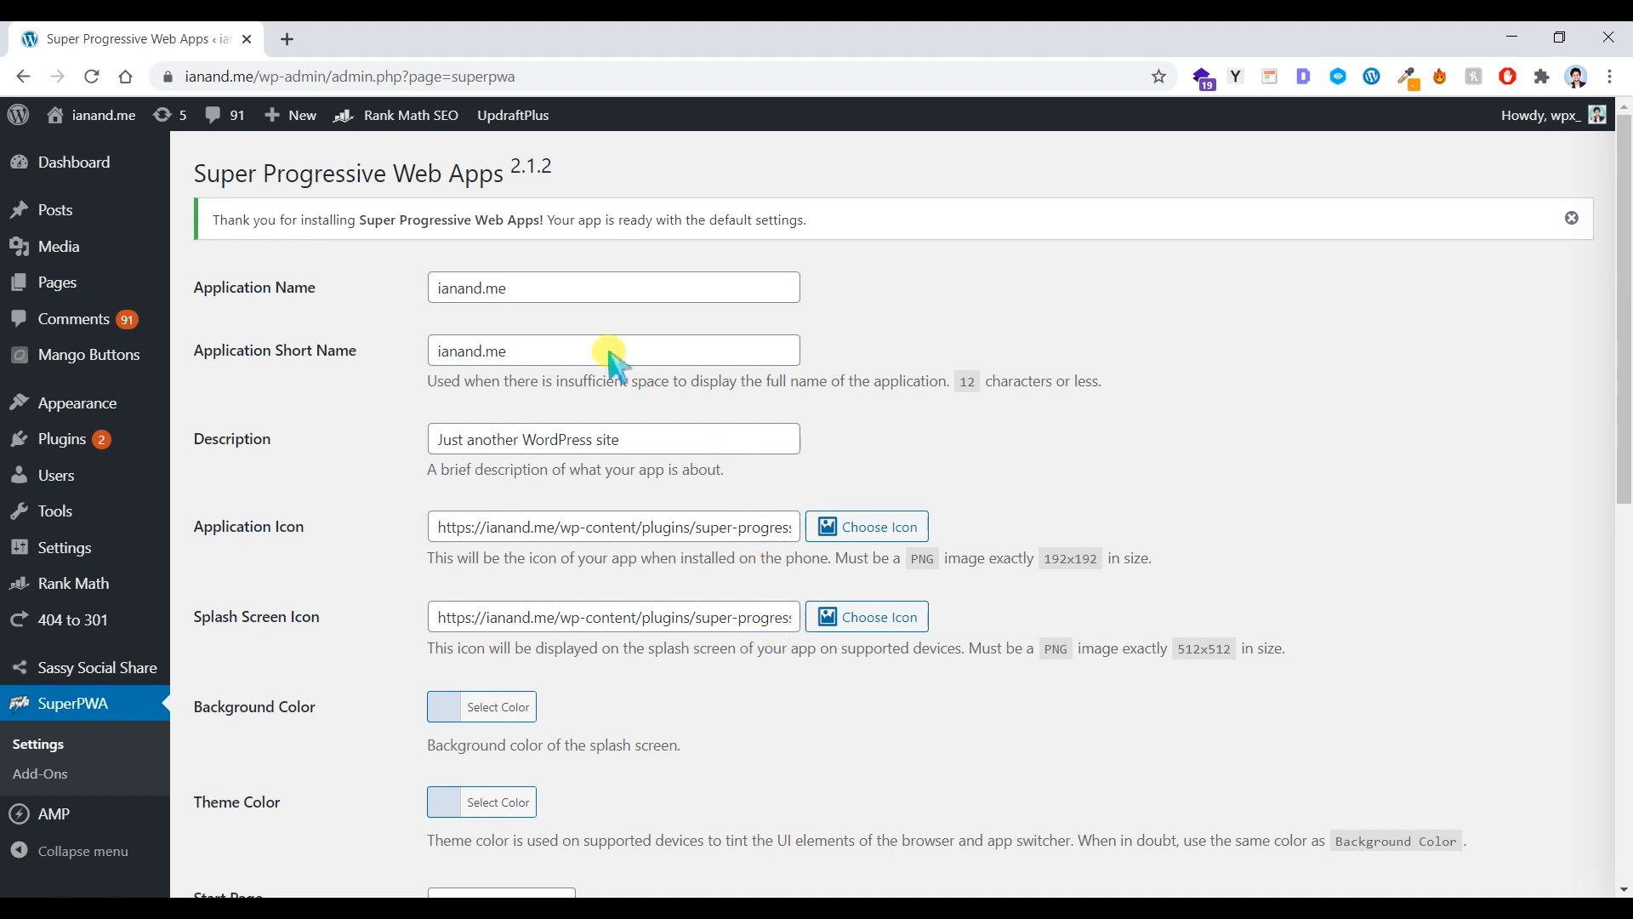
Step: Replace the SuperPWA Application Name with the site owner's first name
{"action": "double_click", "coordinate": [536, 290]}
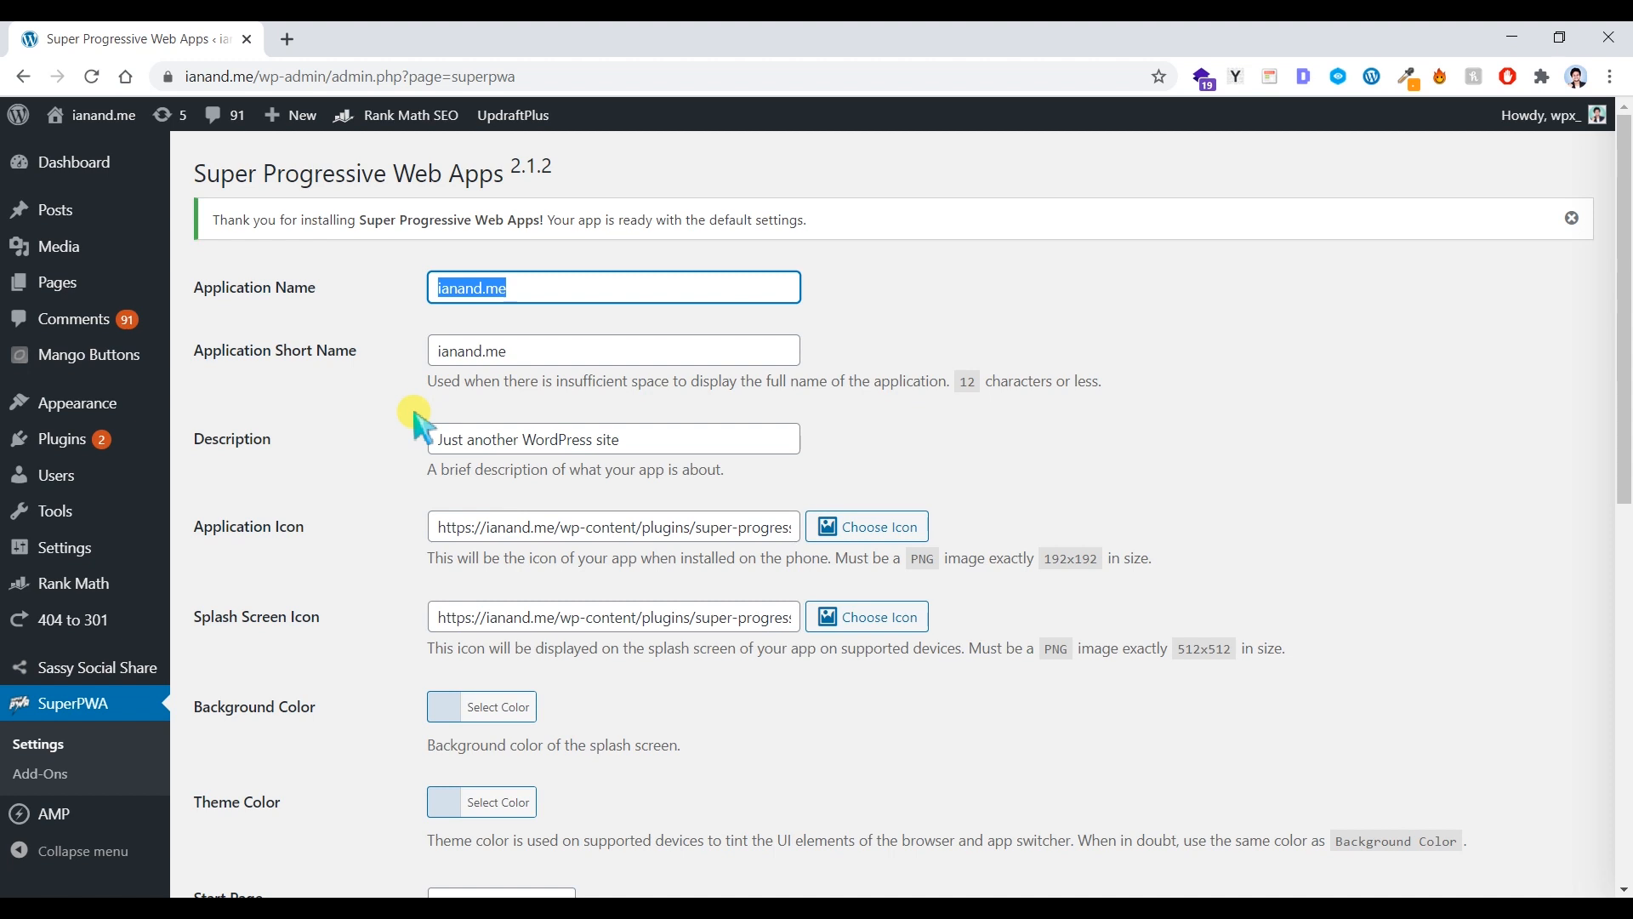
{"action": "key", "text": "BackSpace"}
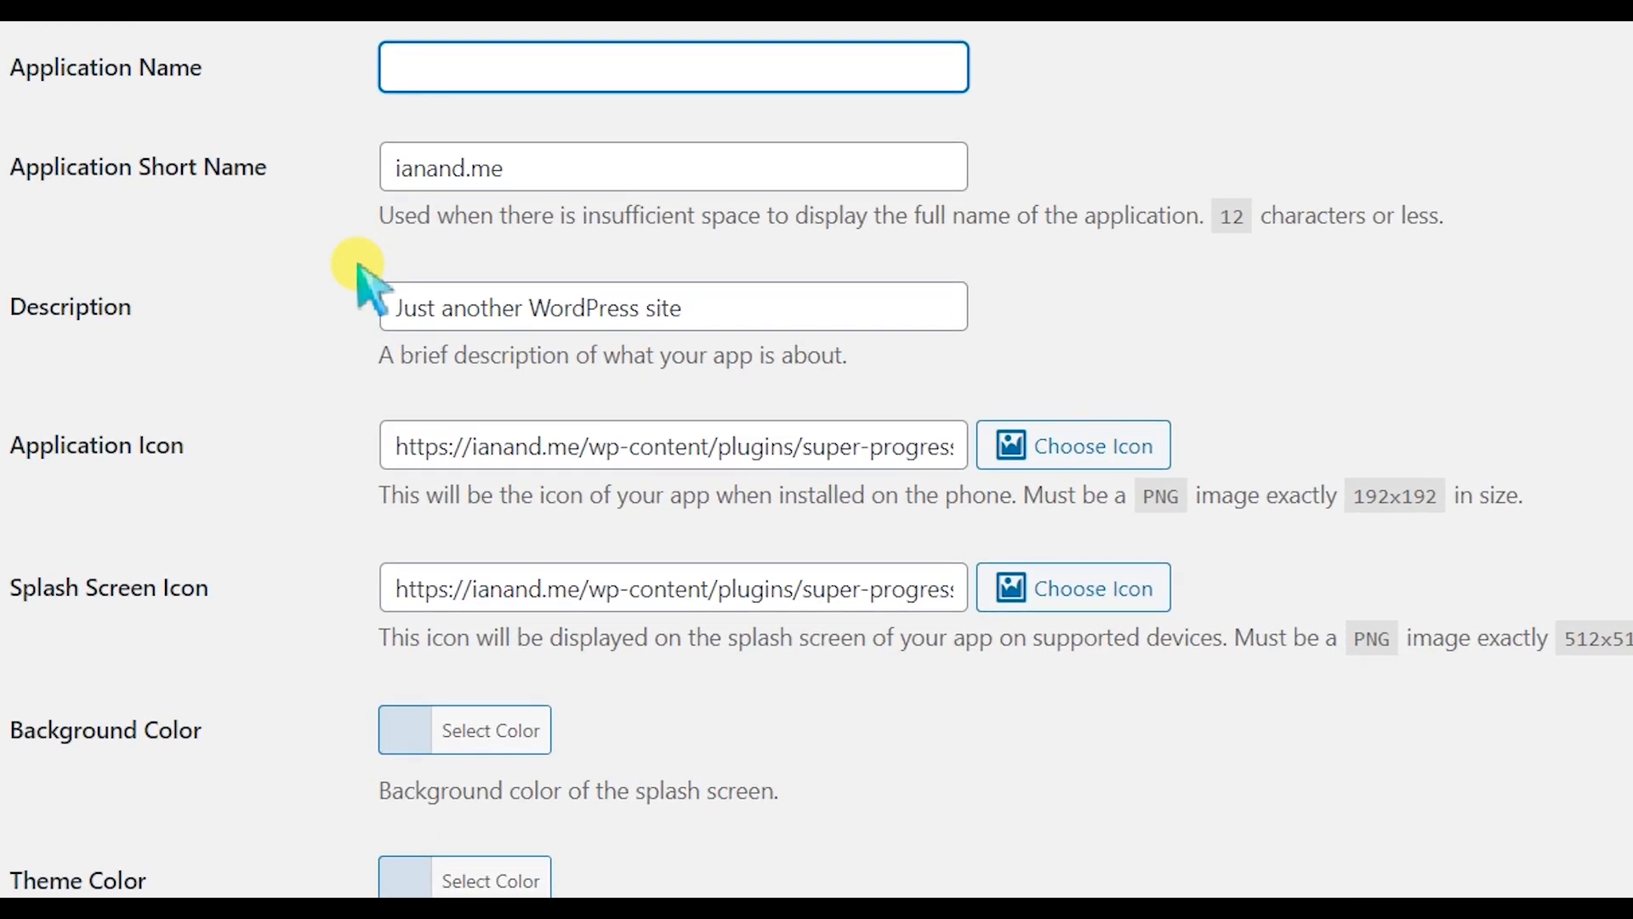
{"action": "key", "text": "BackSpace"}
{"action": "type", "text": "ANAND"}
Step: Replace the Application Short Name with the site owner's full name
{"action": "left_click_drag", "start_coordinate": [521, 162], "coordinate": [382, 162]}
{"action": "key", "text": "BackSpace"}
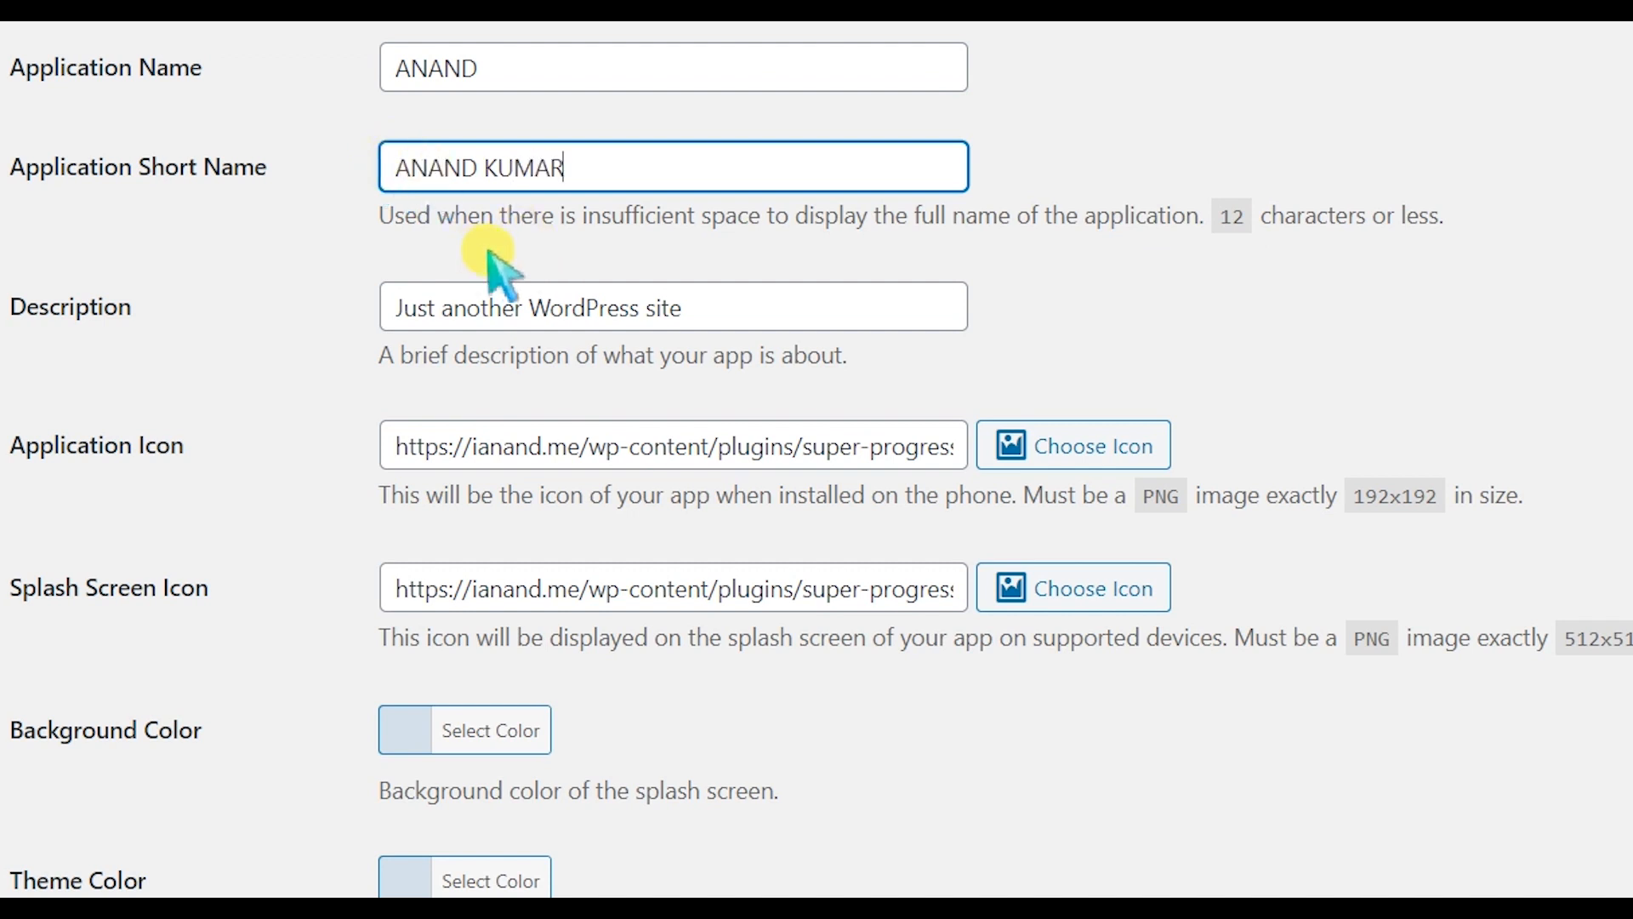
{"action": "scroll", "coordinate": [547, 255], "scroll_direction": "down", "scroll_amount": 2}
{"action": "left_click_drag", "start_coordinate": [729, 125], "coordinate": [377, 140]}
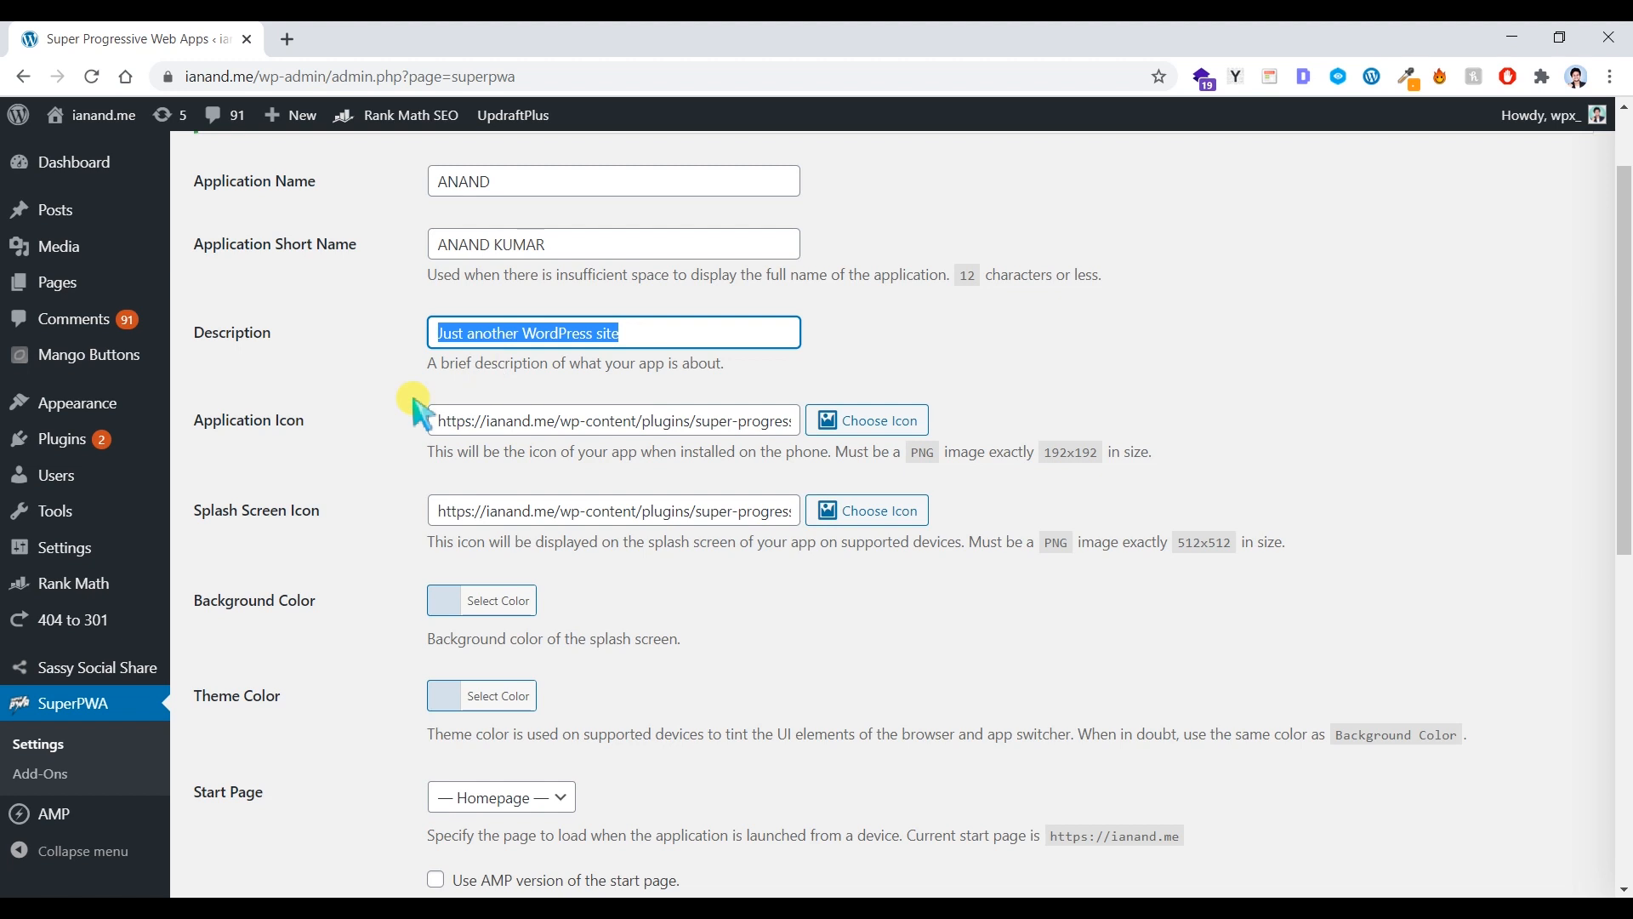
{"action": "left_click_drag", "start_coordinate": [308, 420], "coordinate": [204, 420]}
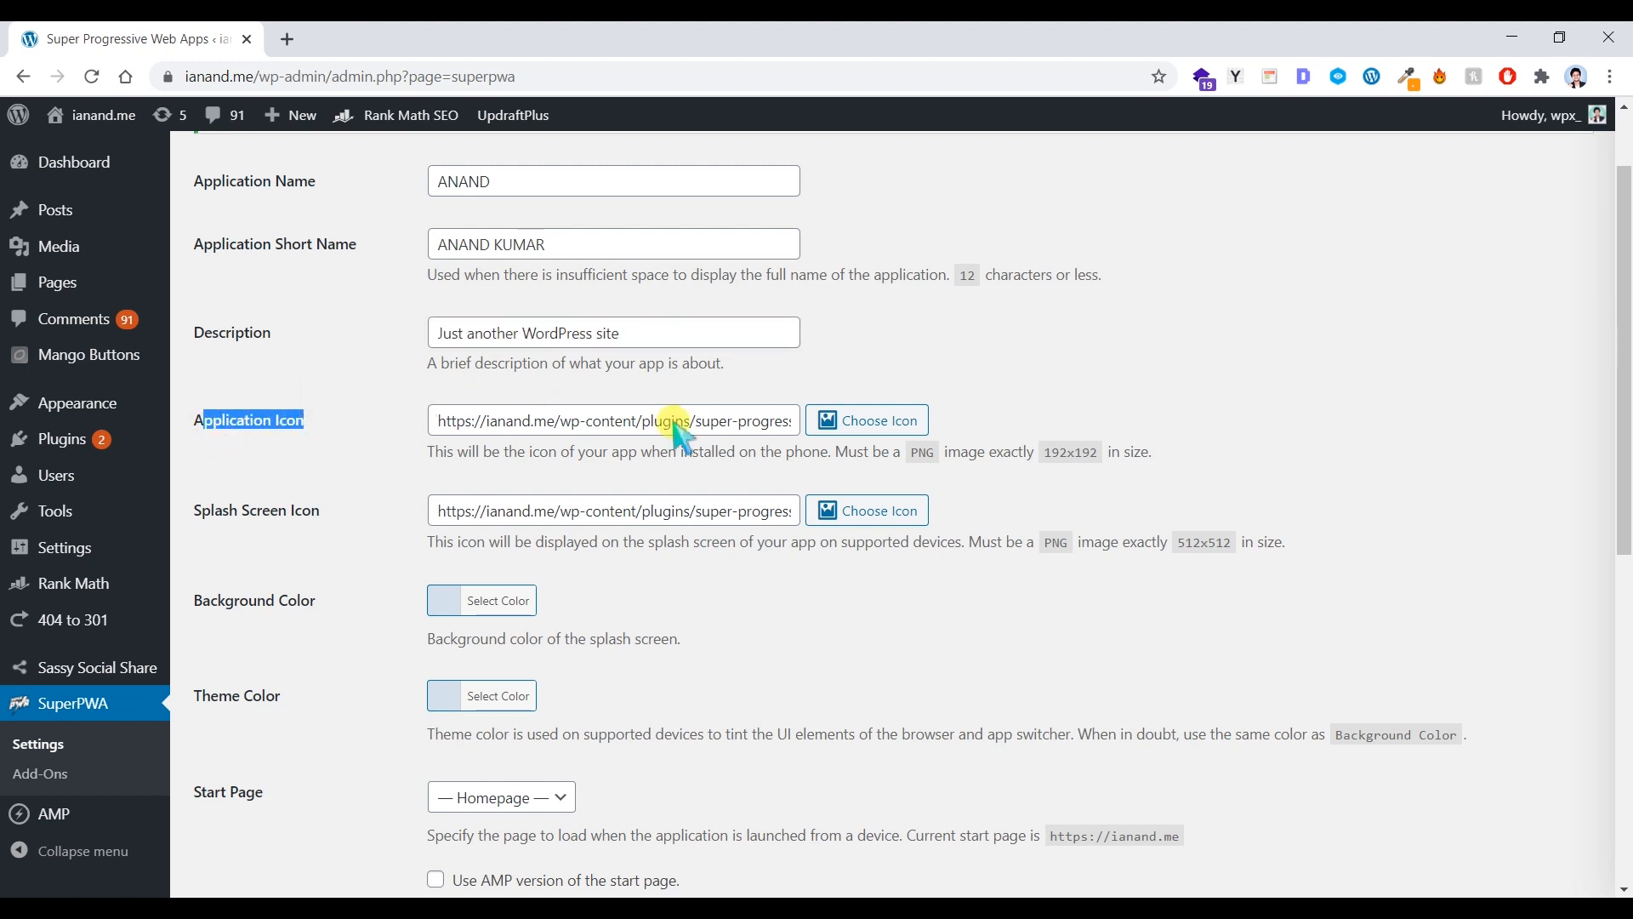
Step: Set the SuperPWA application icon to the portrait photo my-pc.png
{"action": "left_click", "coordinate": [881, 435]}
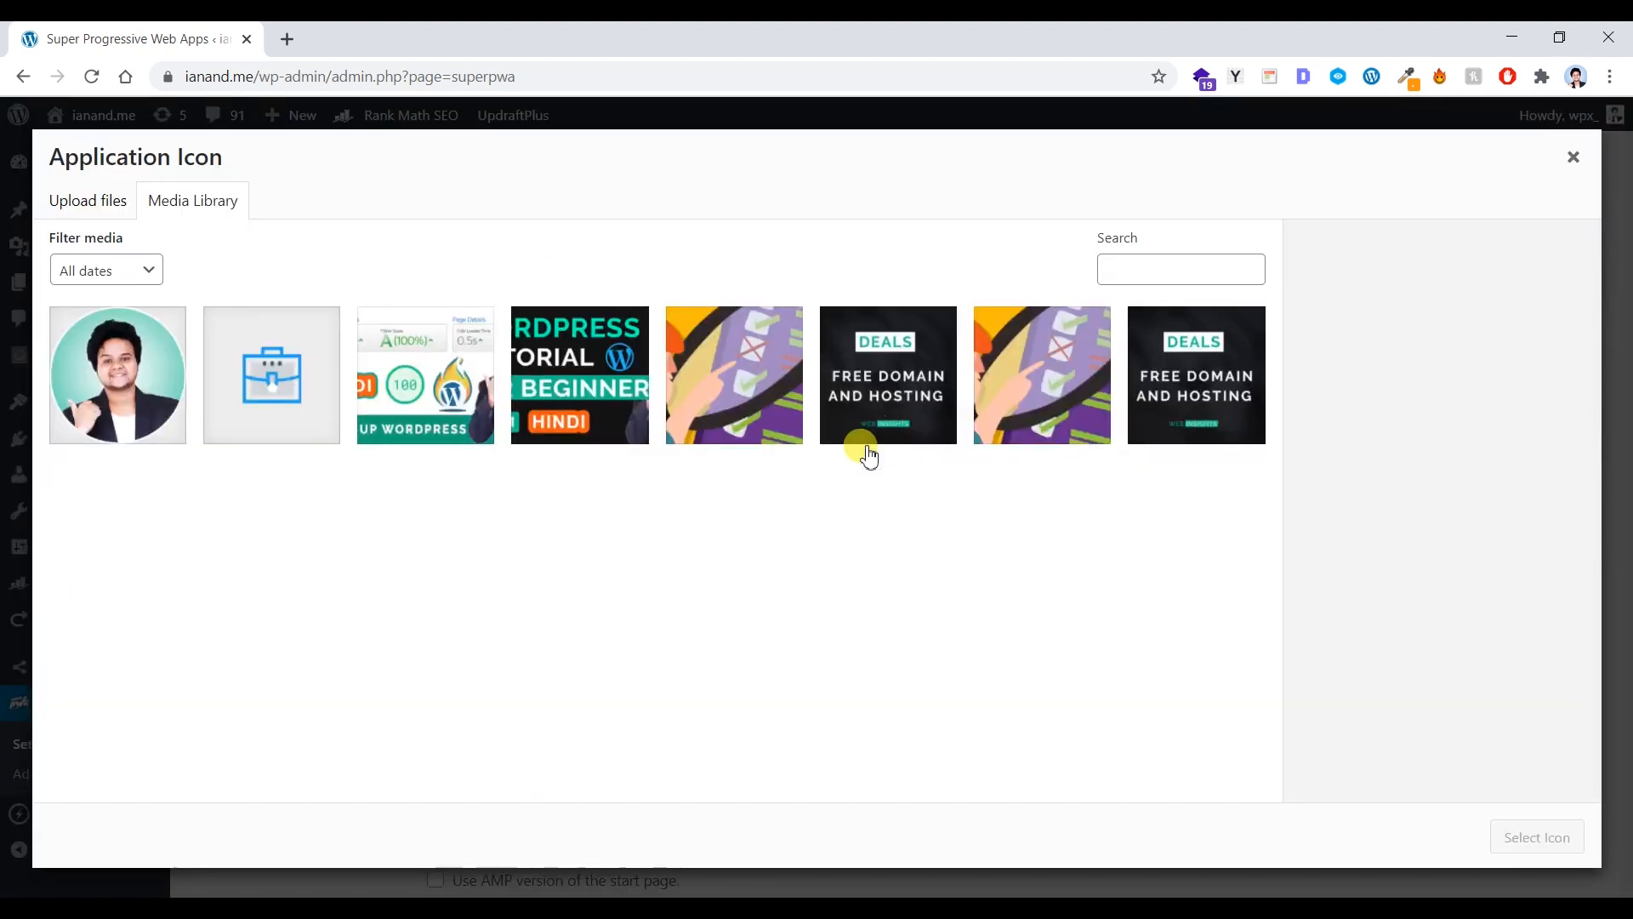
{"action": "left_click", "coordinate": [176, 388]}
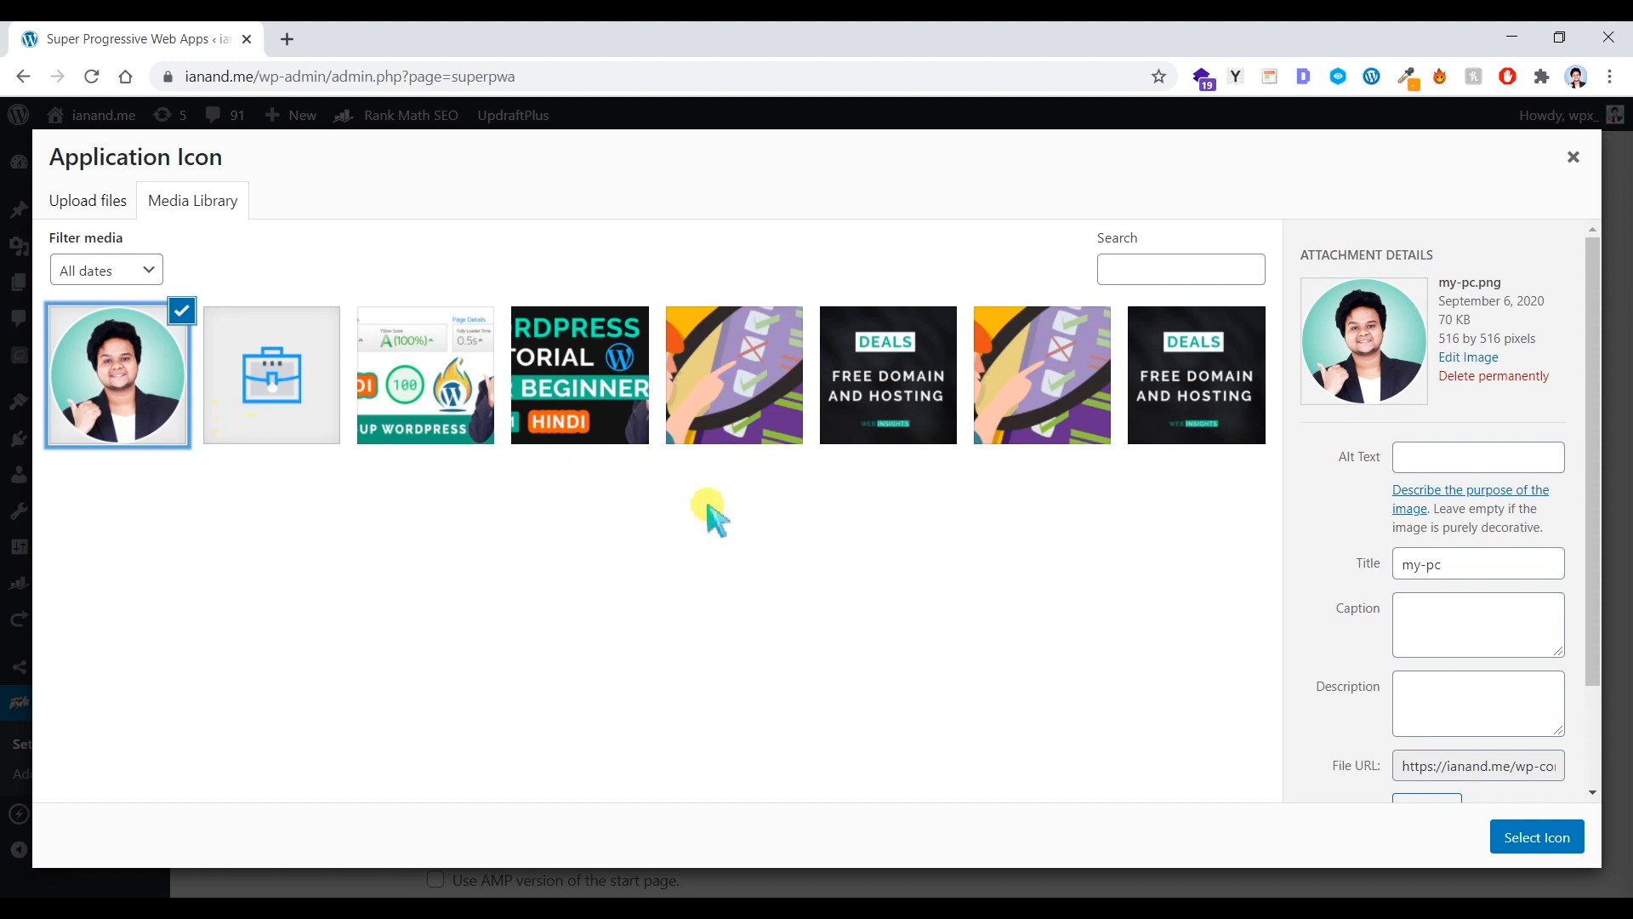
{"action": "left_click", "coordinate": [1514, 838]}
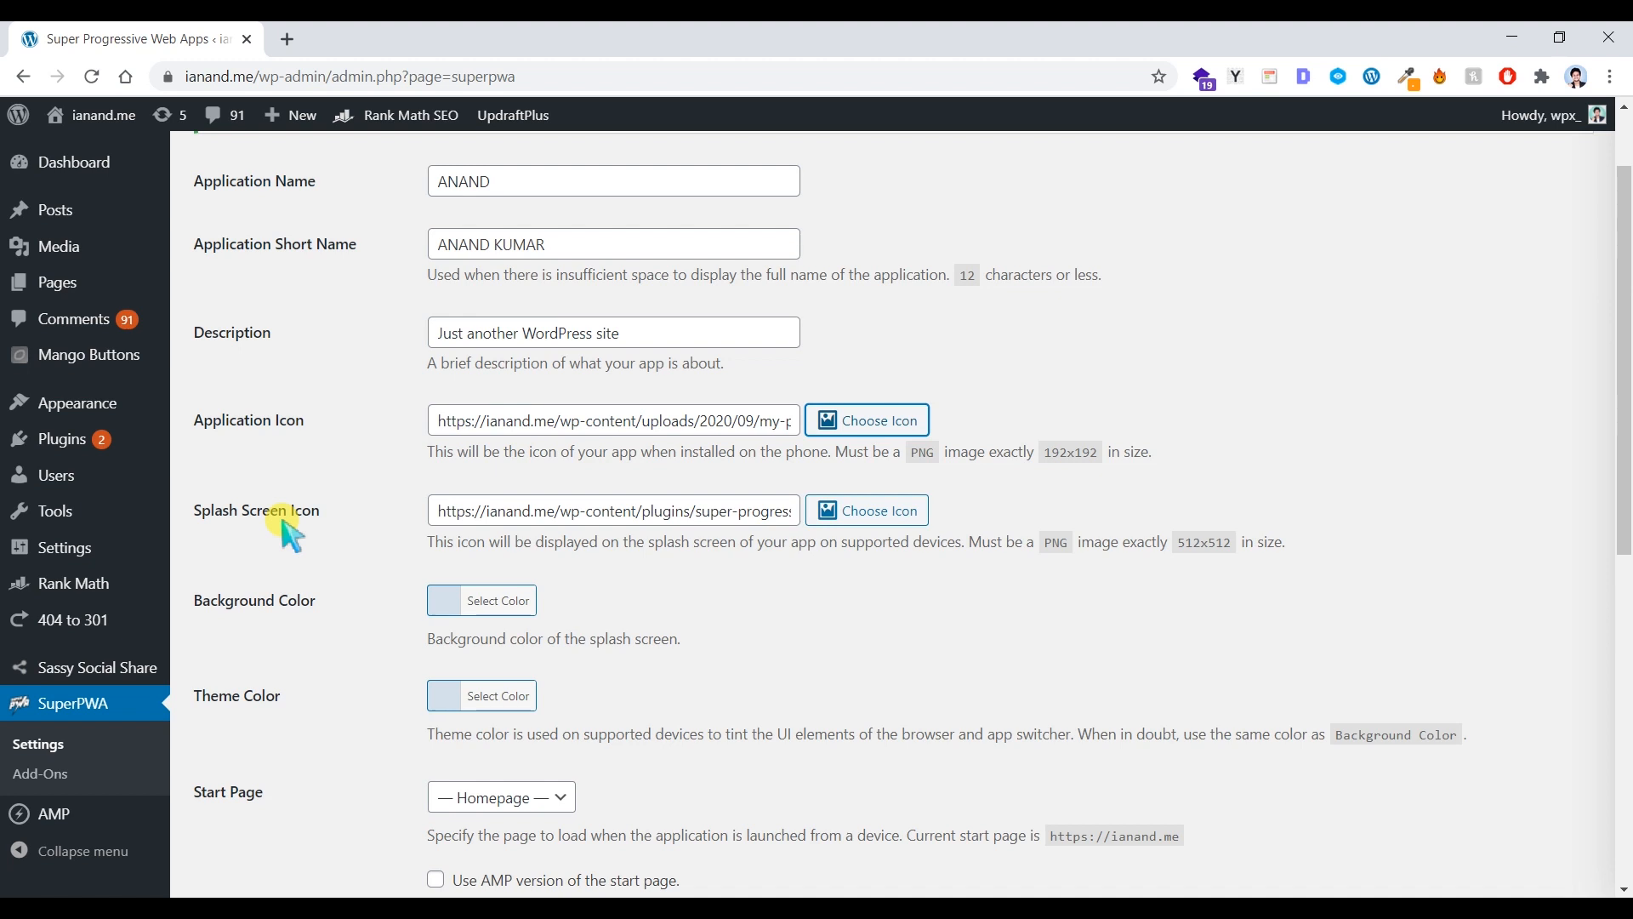
Step: Set the splash screen icon to the briefcase image appicons.png
{"action": "left_click", "coordinate": [867, 510]}
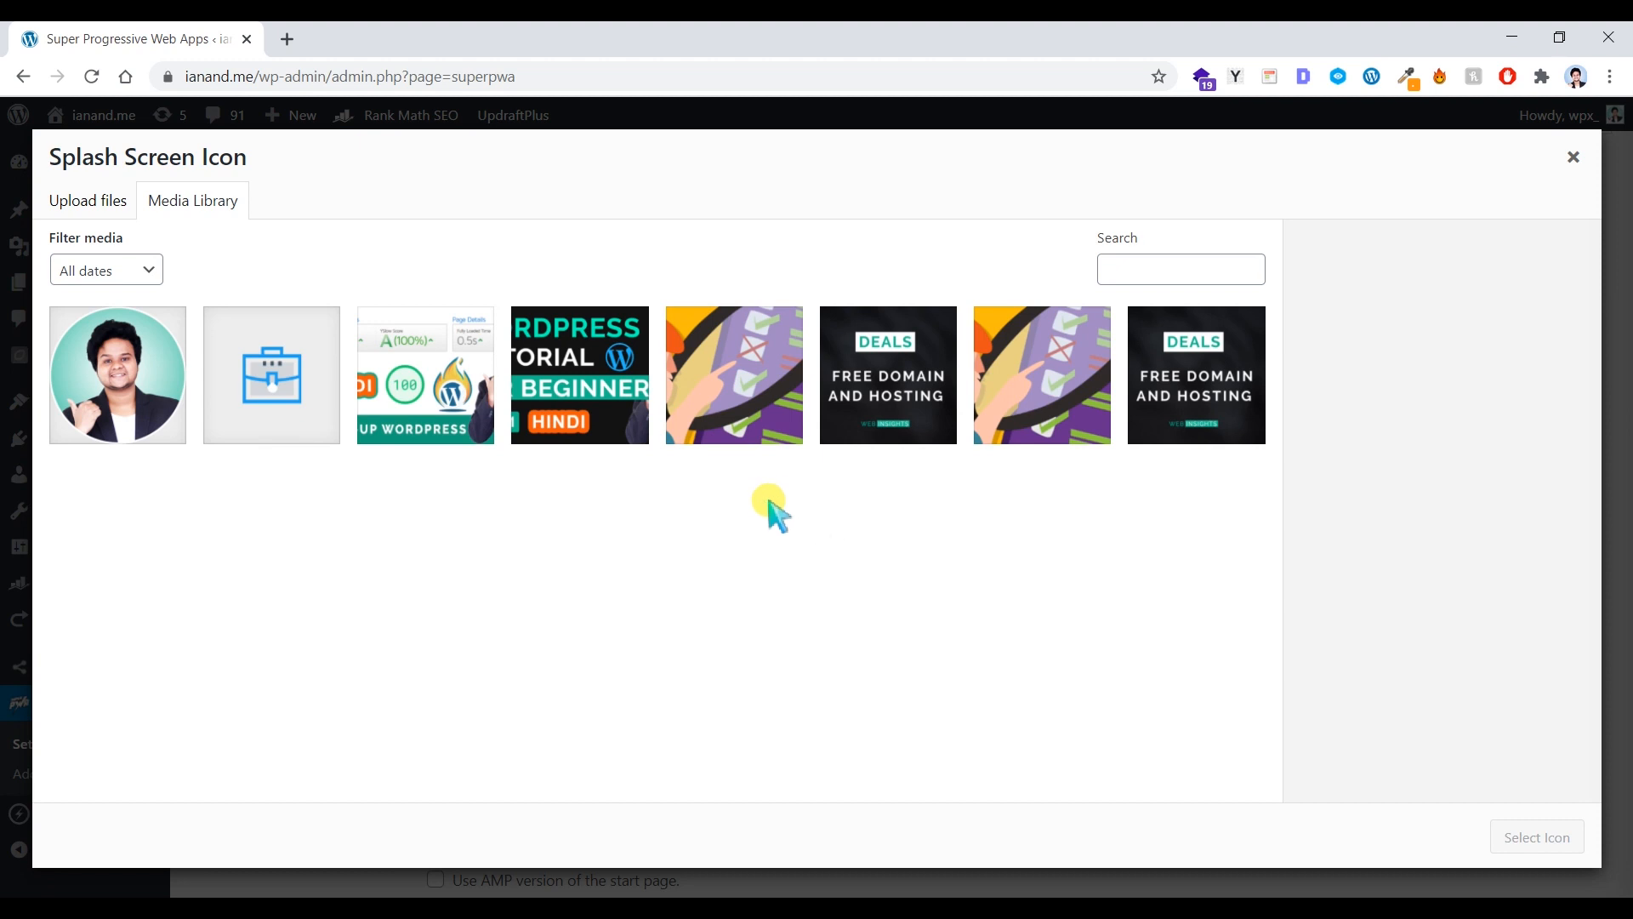
{"action": "left_click", "coordinate": [270, 402]}
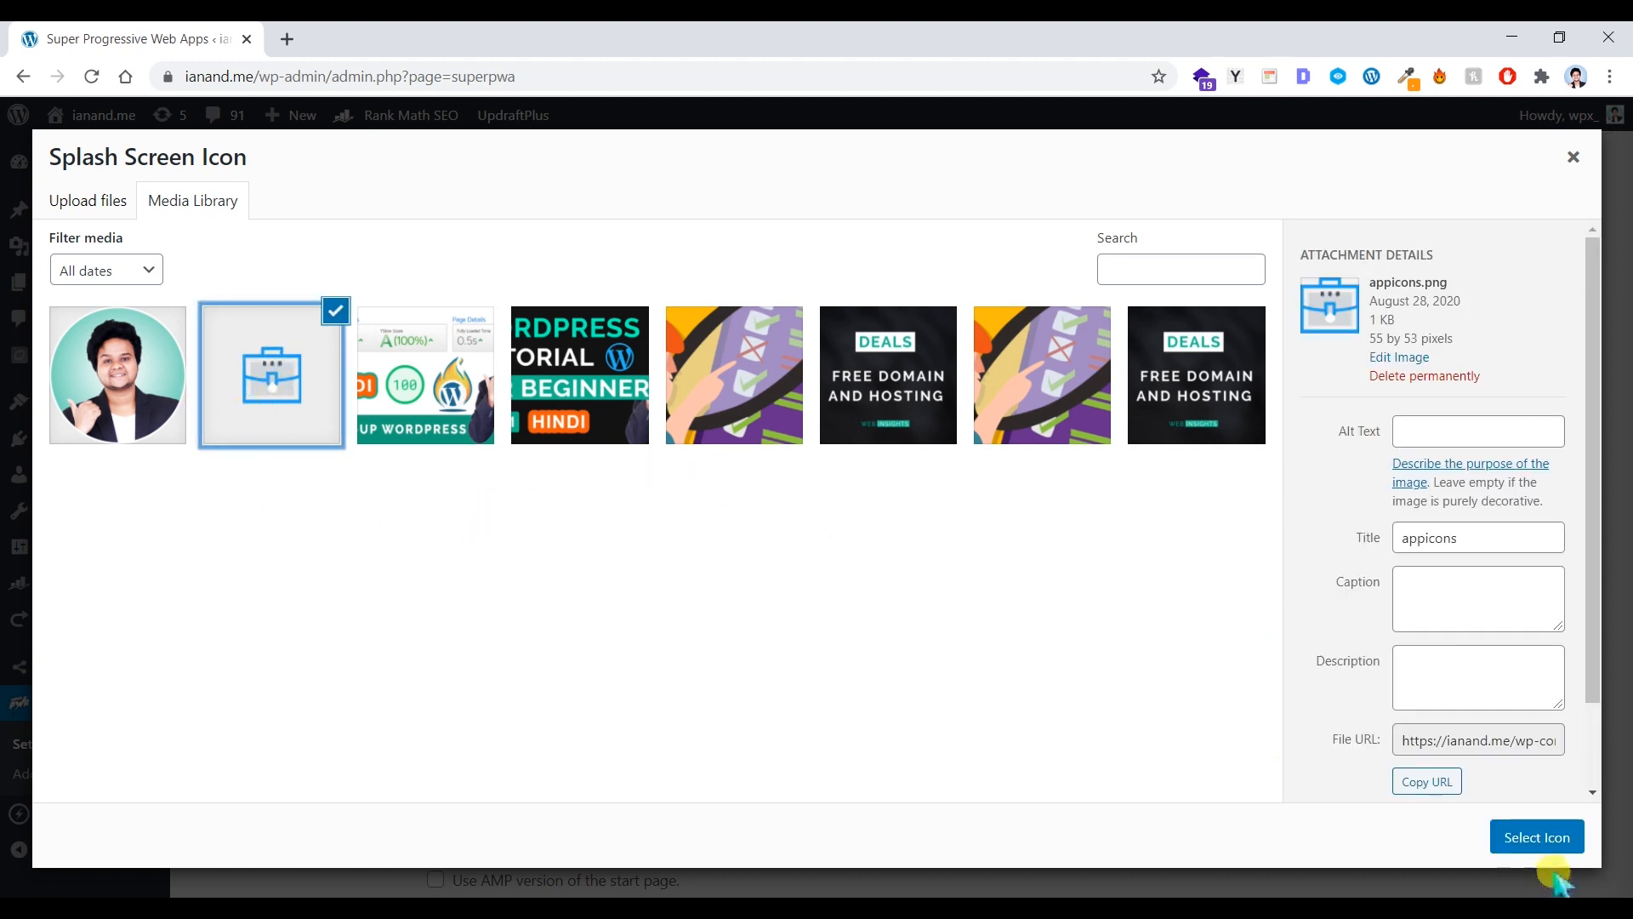
{"action": "left_click", "coordinate": [1530, 837]}
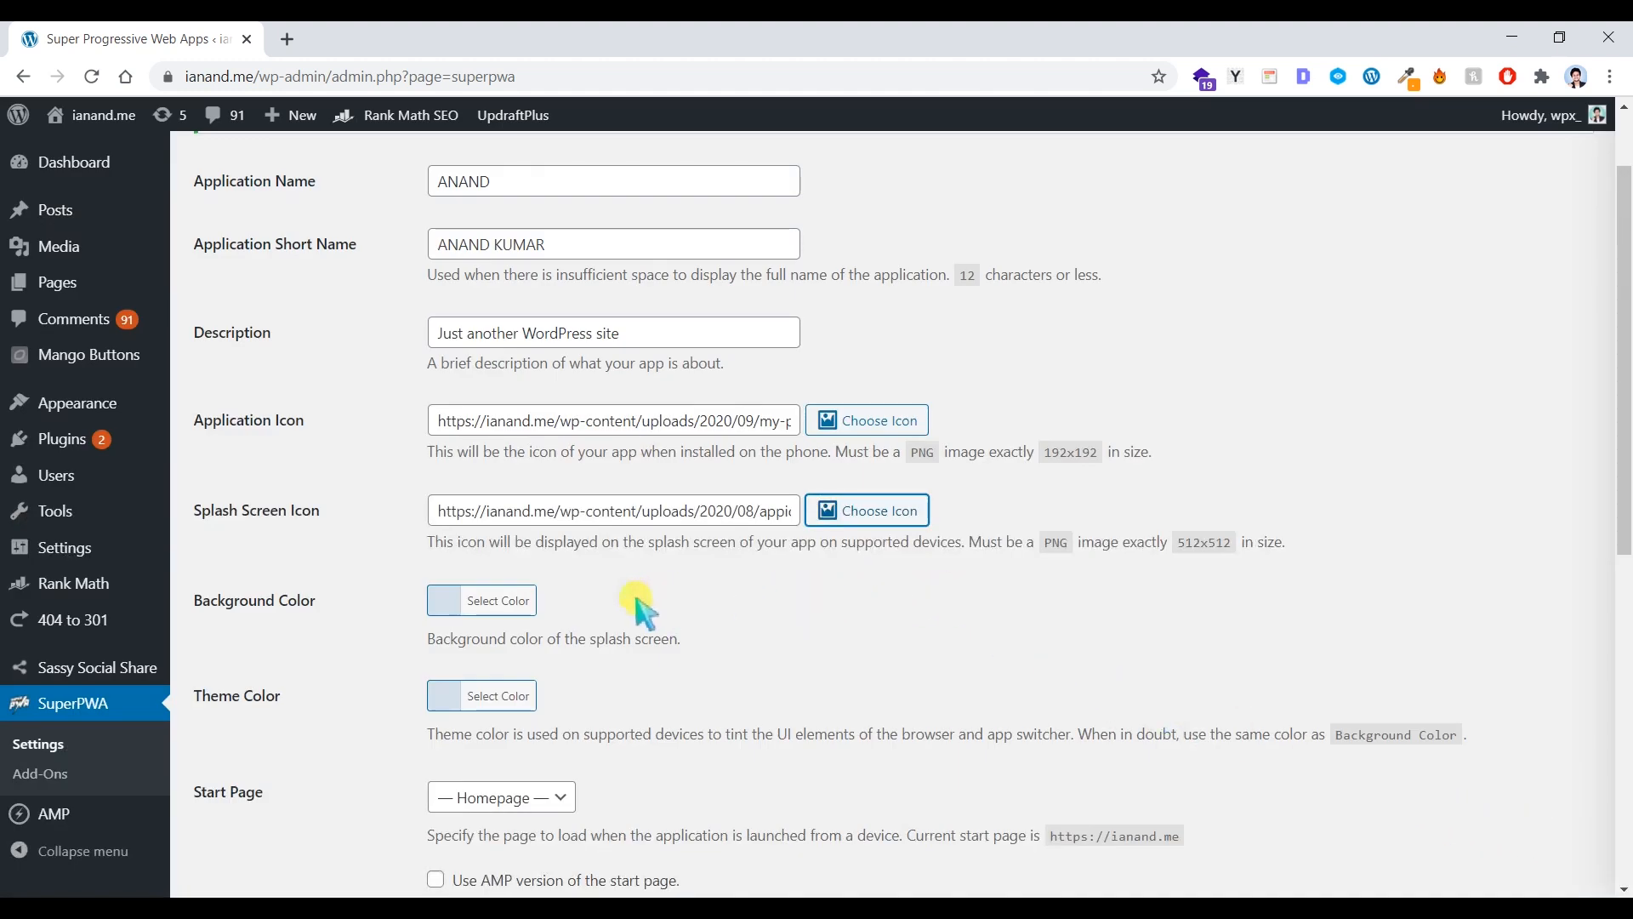
Step: Change the splash screen Background Color hex value to #ffffff
{"action": "left_click", "coordinate": [444, 604]}
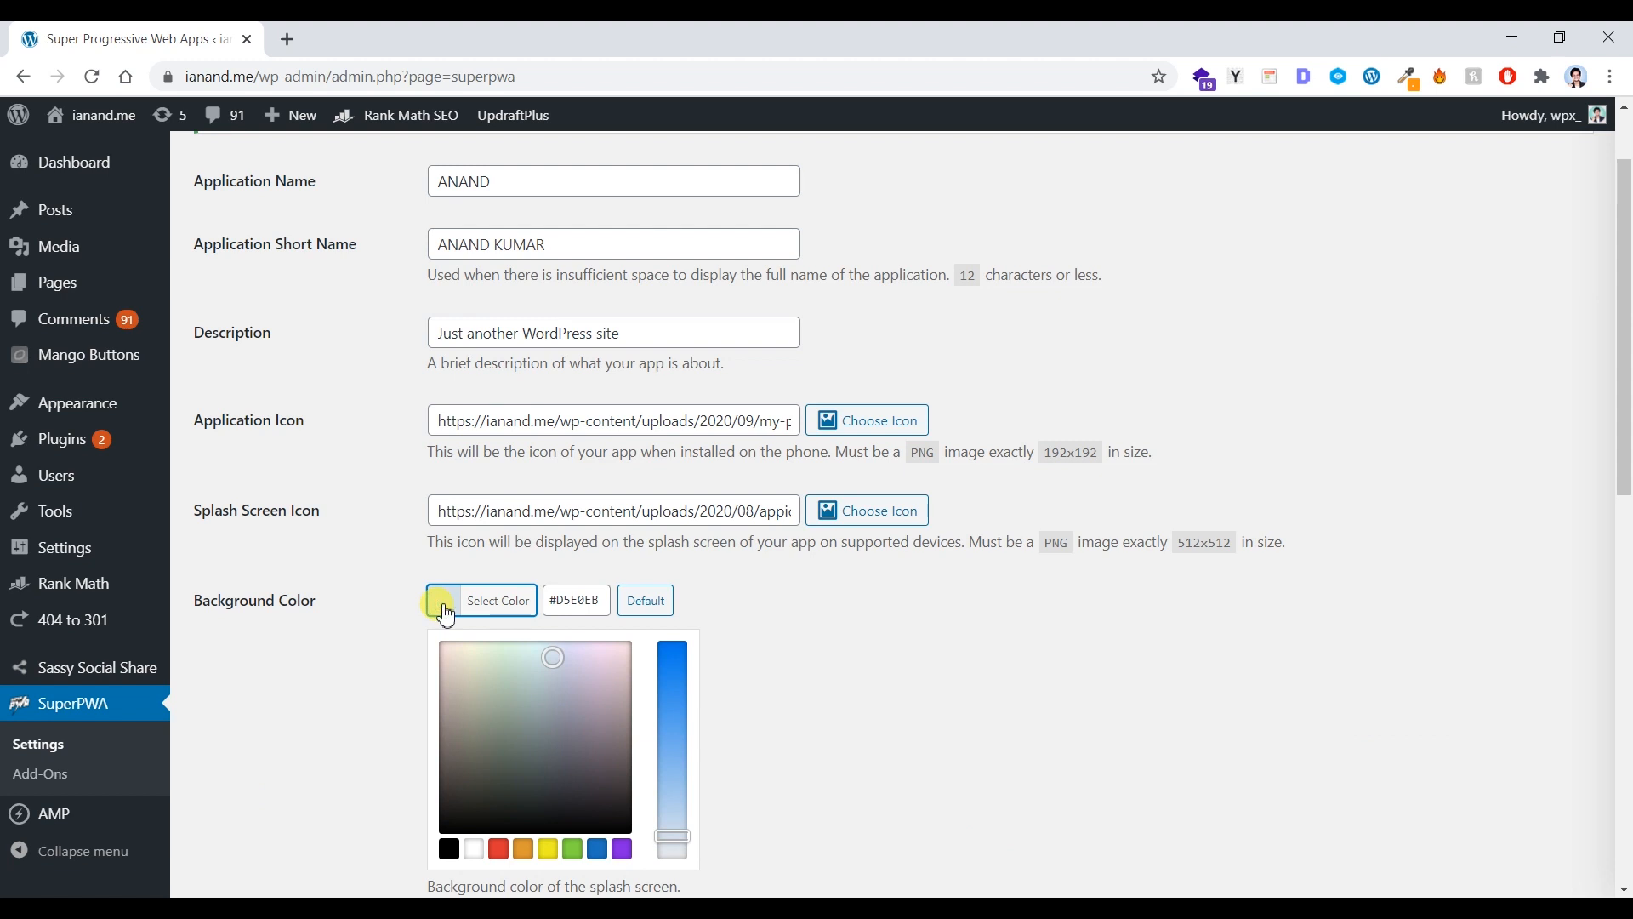
{"action": "left_click_drag", "start_coordinate": [604, 598], "coordinate": [555, 600]}
{"action": "type", "text": "FF"}
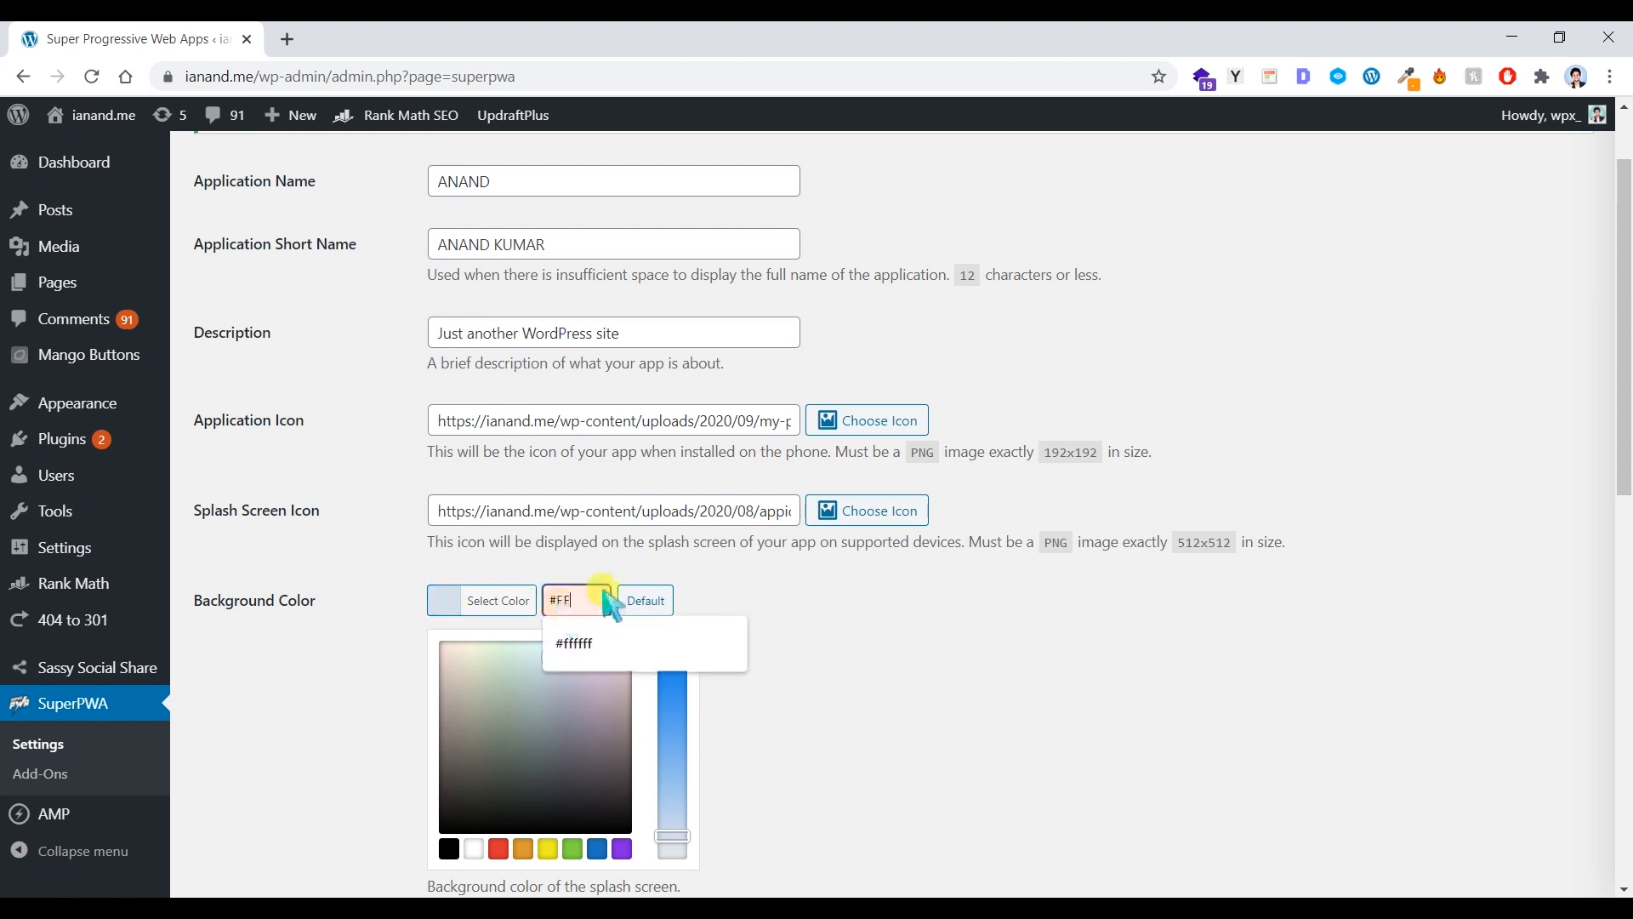
{"action": "left_click", "coordinate": [591, 640]}
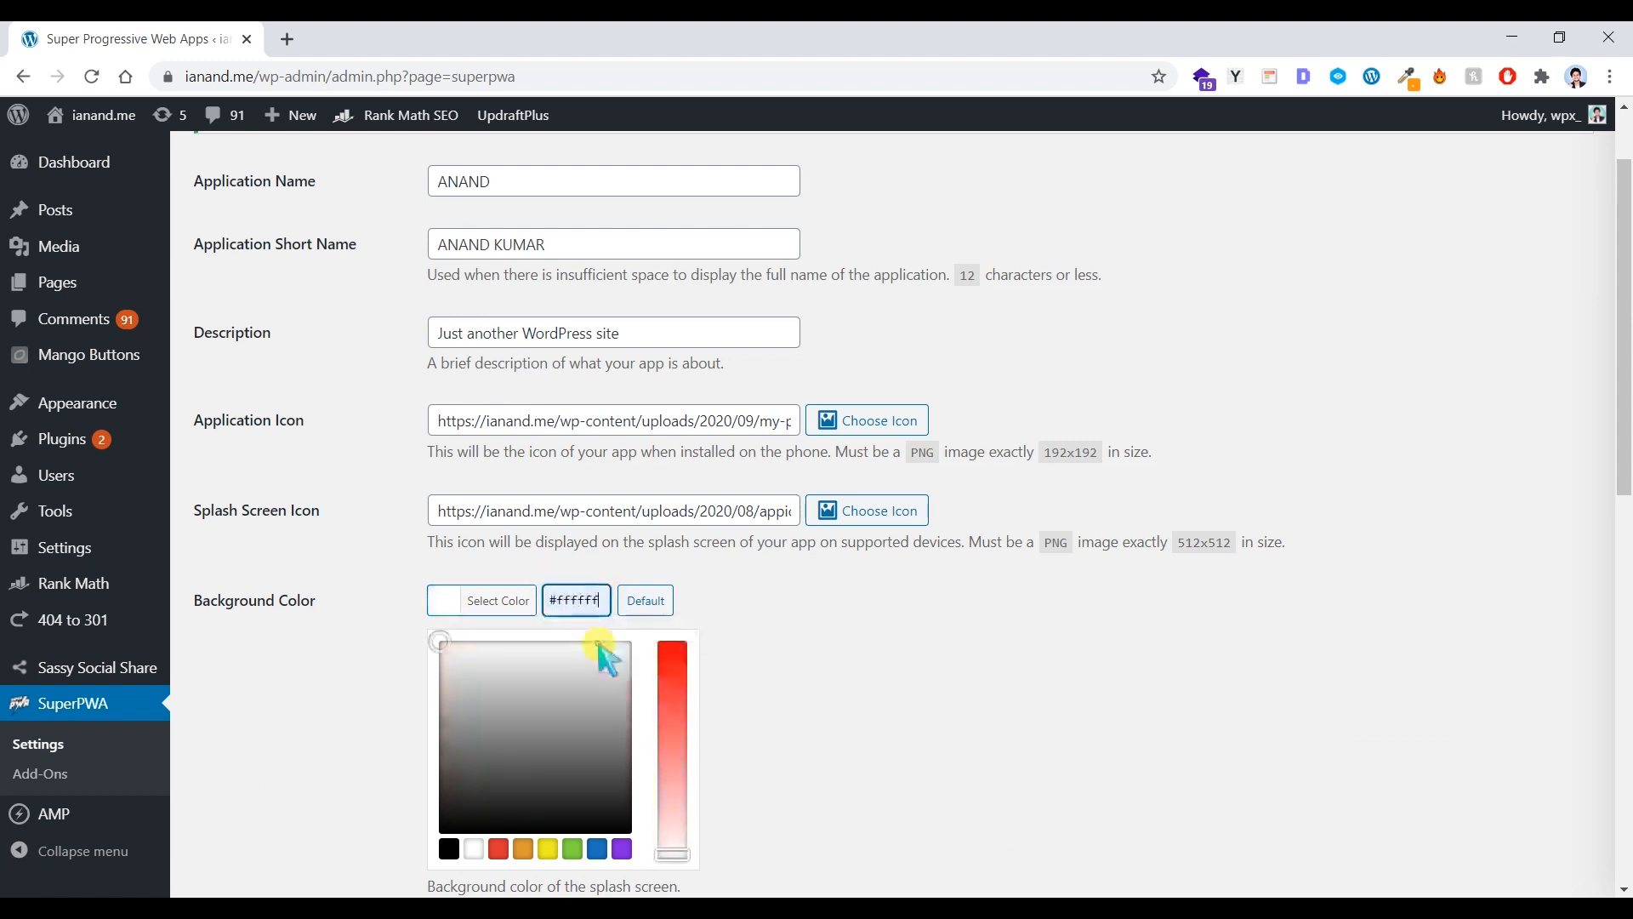
{"action": "left_click", "coordinate": [757, 617]}
Step: Keep Homepage selected as the SuperPWA start page
{"action": "scroll", "coordinate": [587, 681], "scroll_direction": "down", "scroll_amount": 5}
{"action": "left_click", "coordinate": [559, 383]}
{"action": "left_click", "coordinate": [558, 393]}
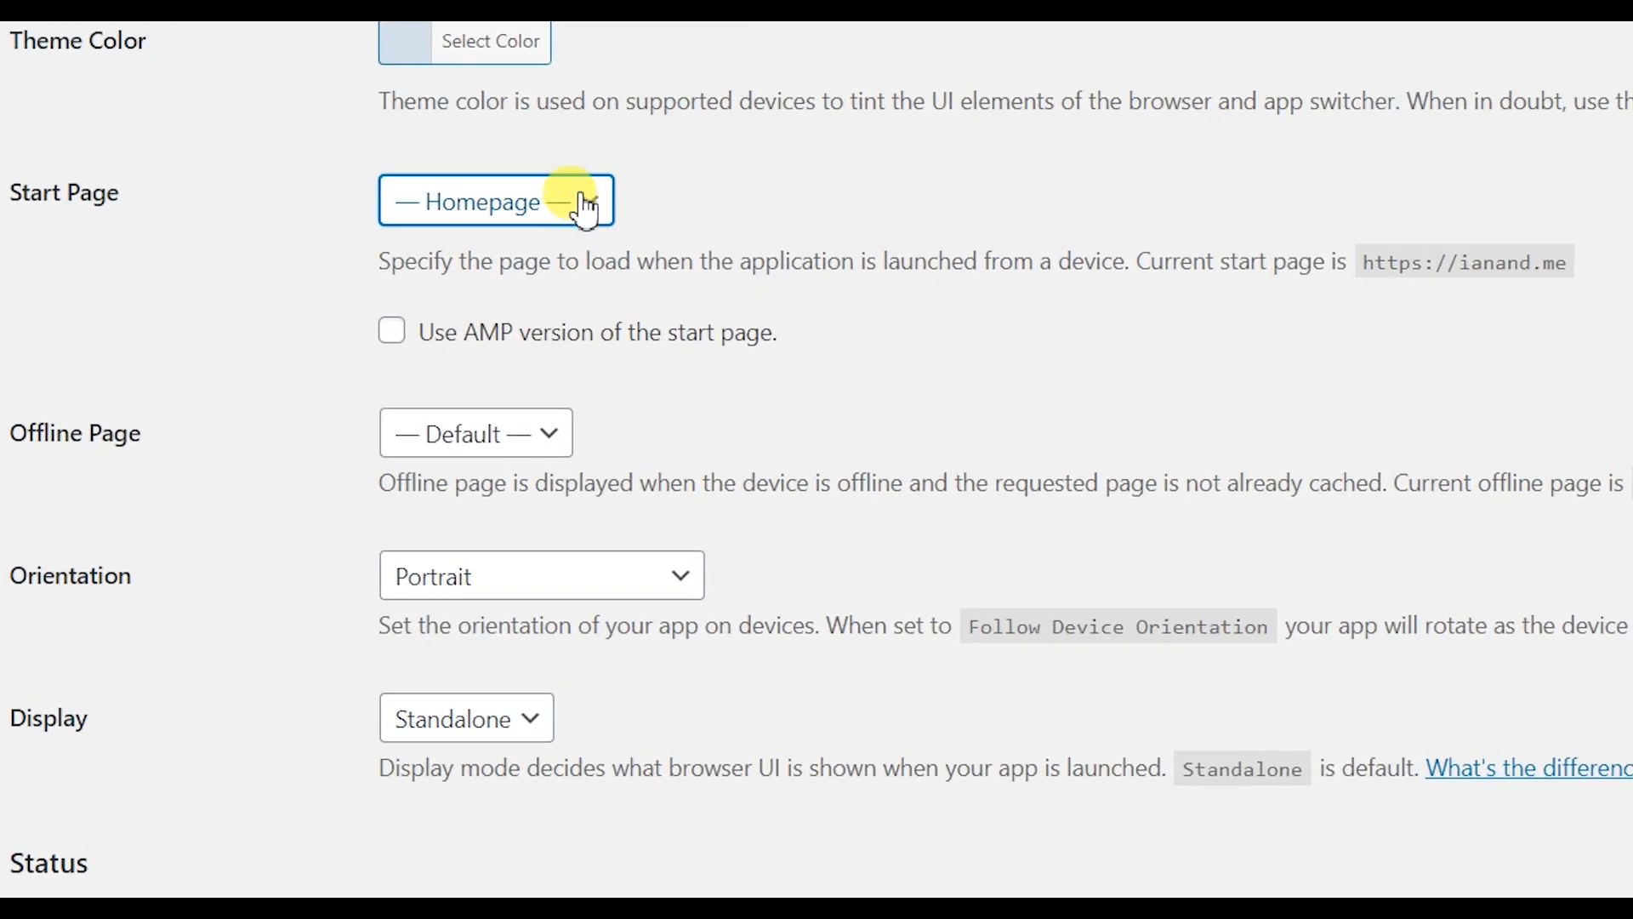
{"action": "left_click", "coordinate": [585, 206]}
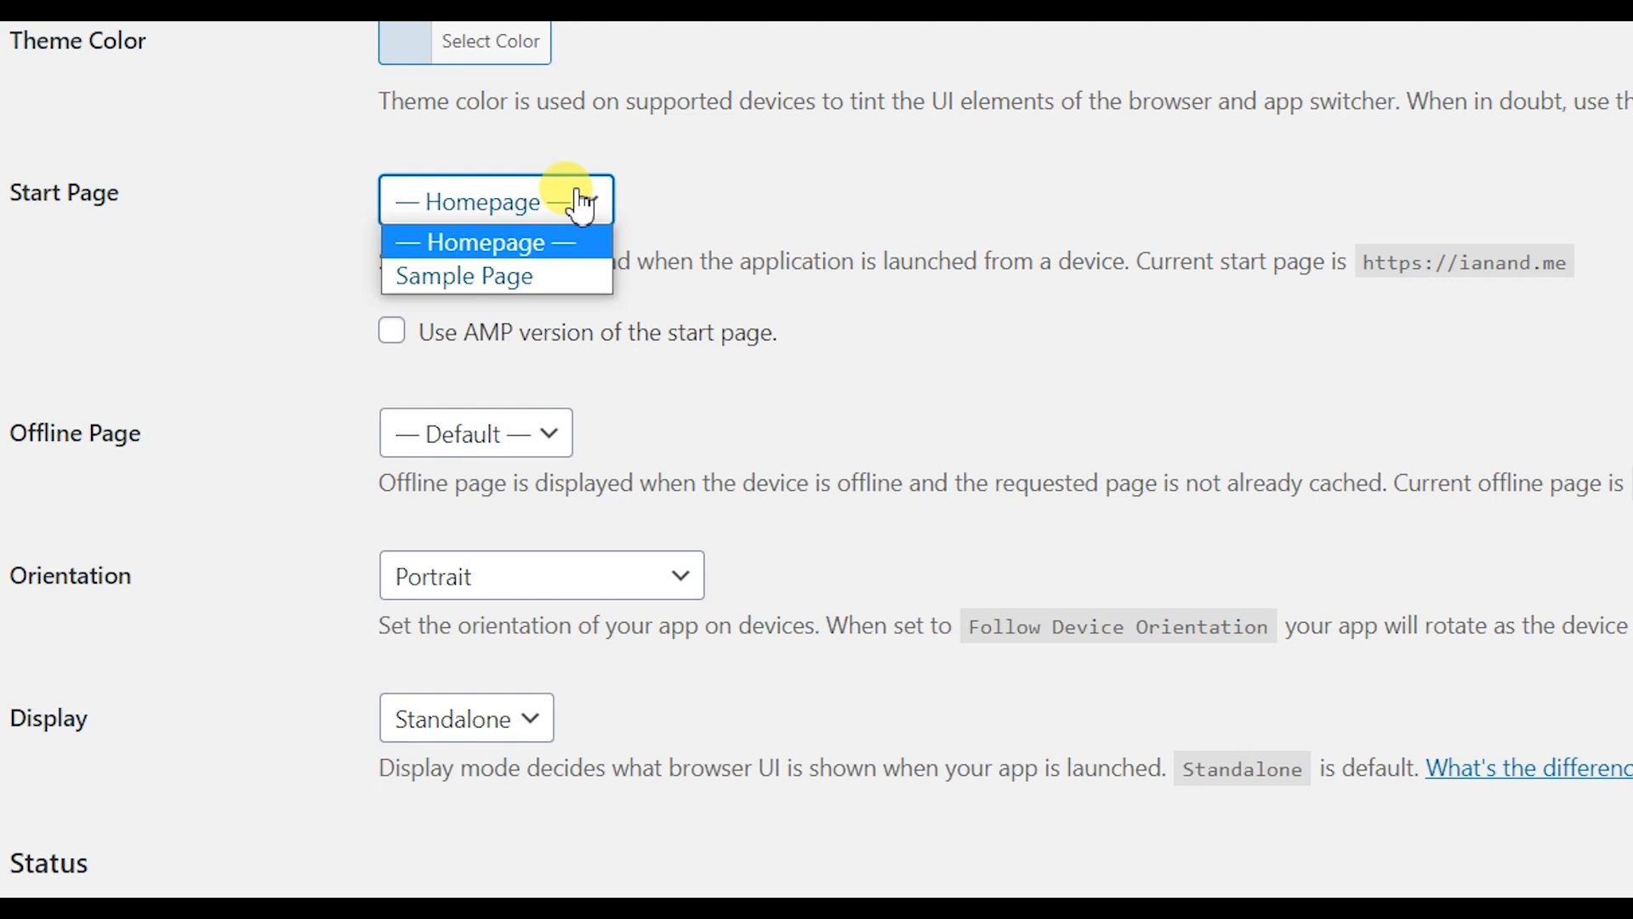
{"action": "left_click", "coordinate": [672, 194]}
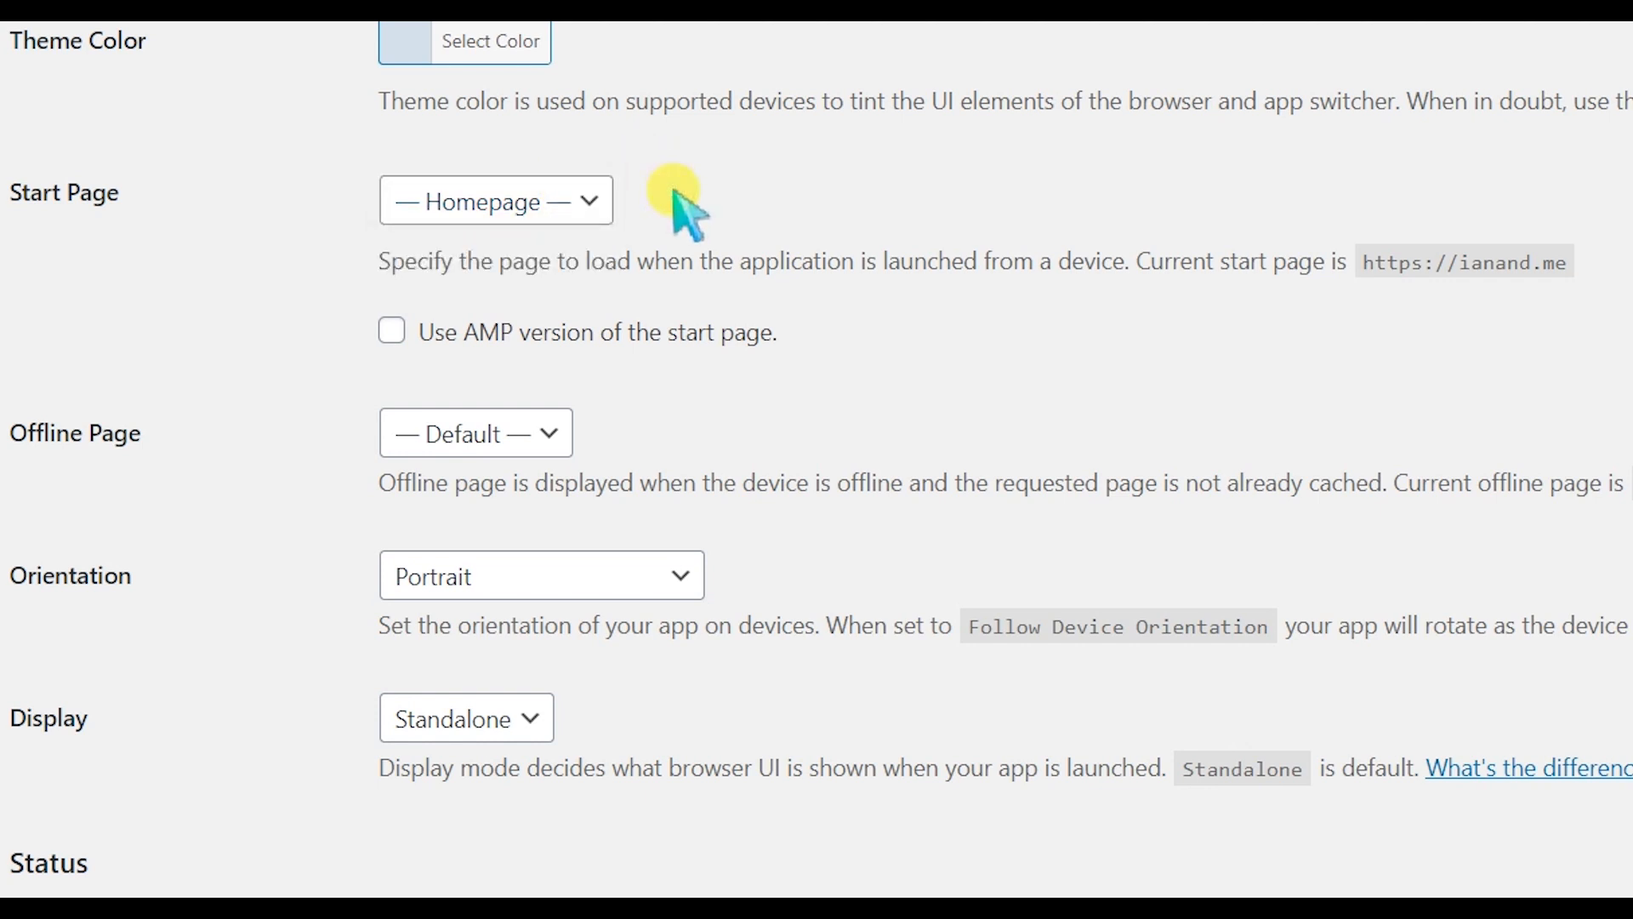
{"action": "left_click", "coordinate": [560, 206]}
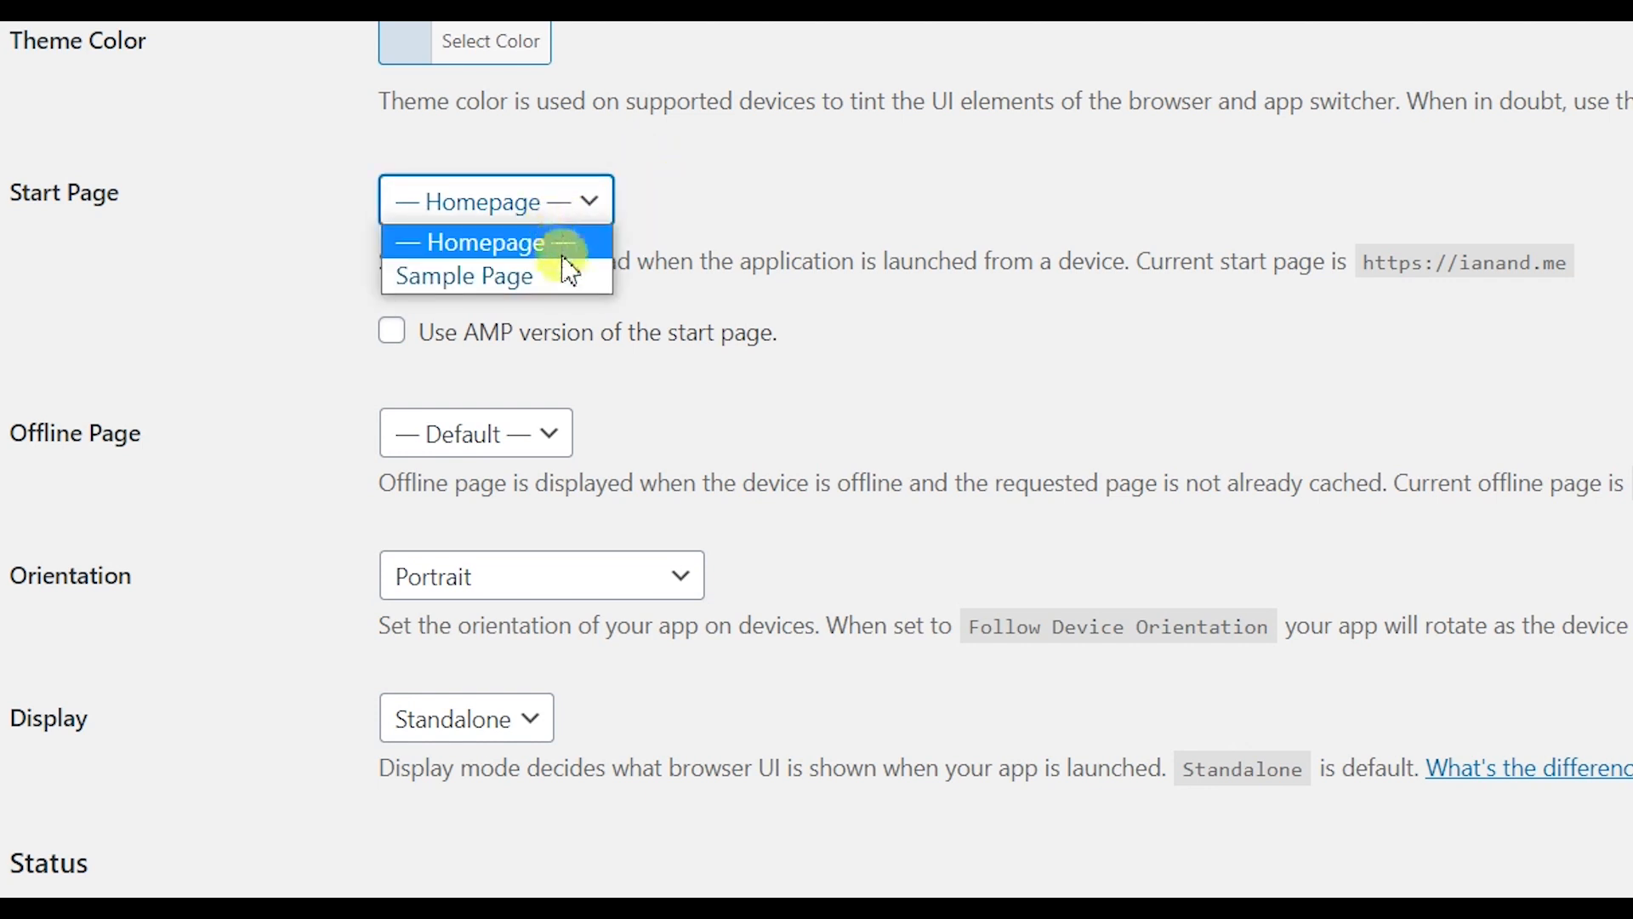
{"action": "left_click", "coordinate": [577, 245]}
{"action": "scroll", "coordinate": [514, 127], "scroll_direction": "down", "scroll_amount": 4}
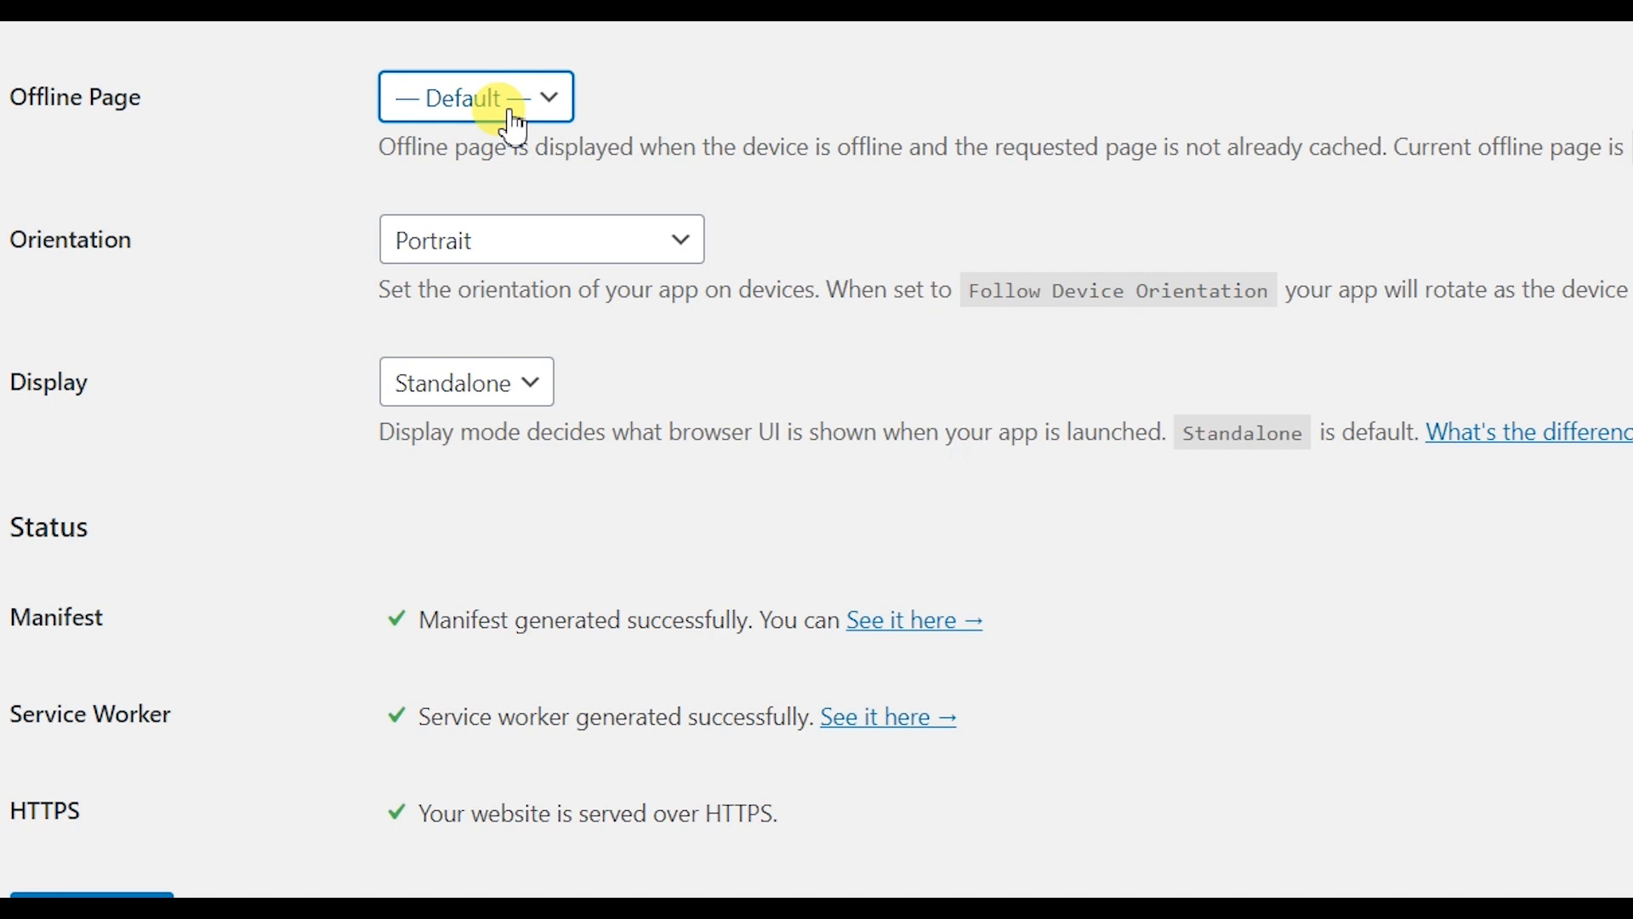
{"action": "left_click", "coordinate": [514, 127]}
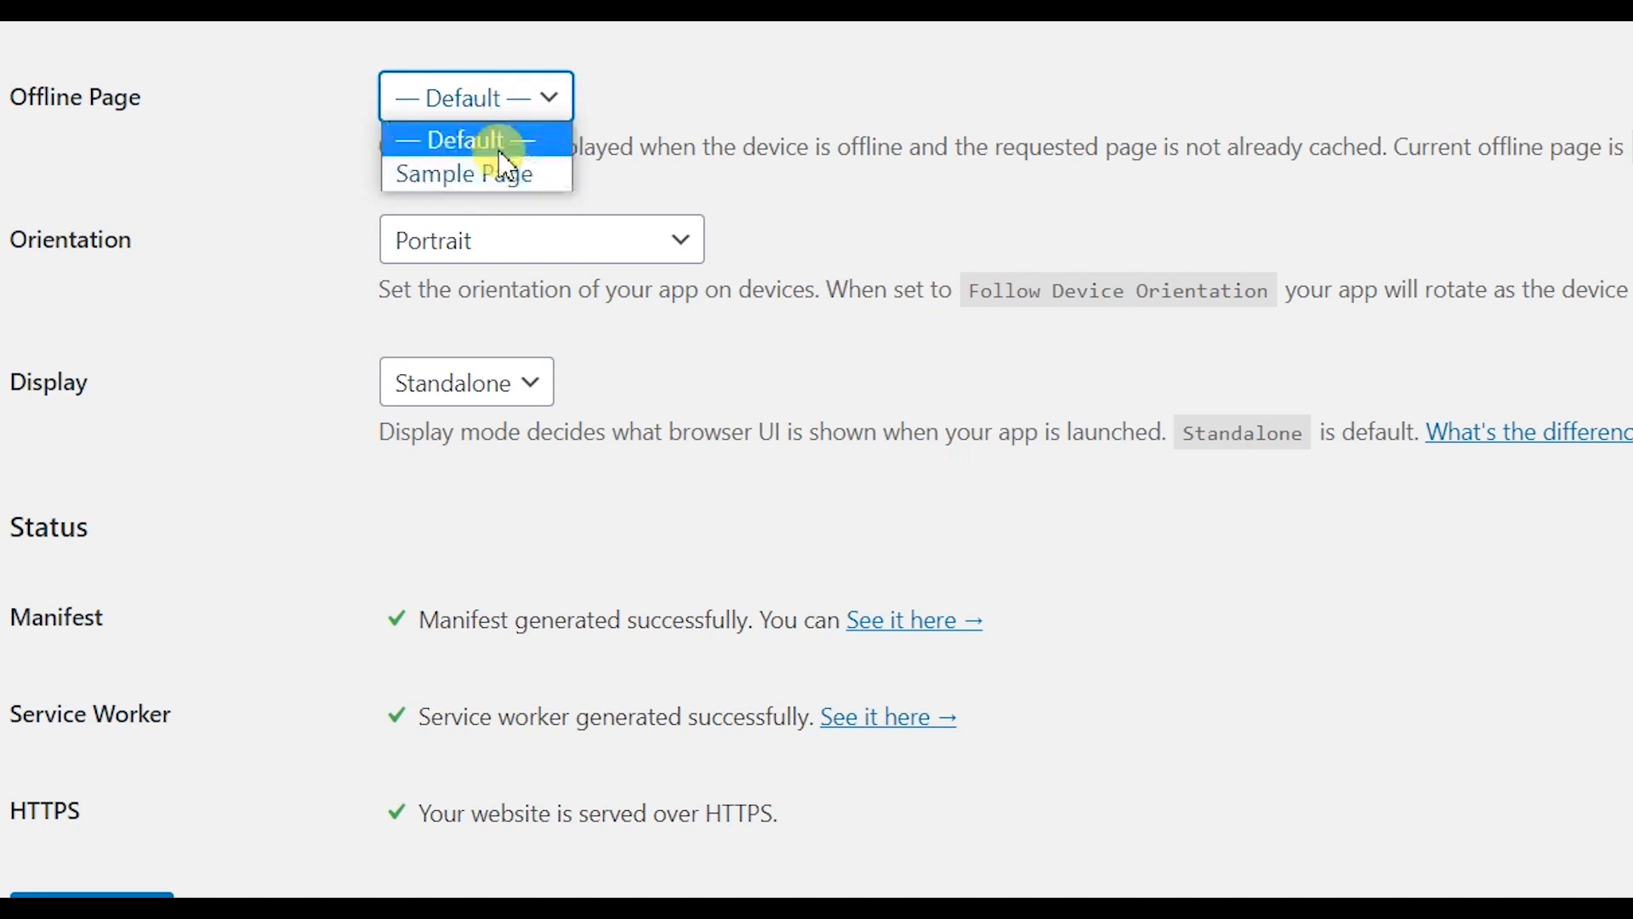
{"action": "left_click", "coordinate": [500, 152]}
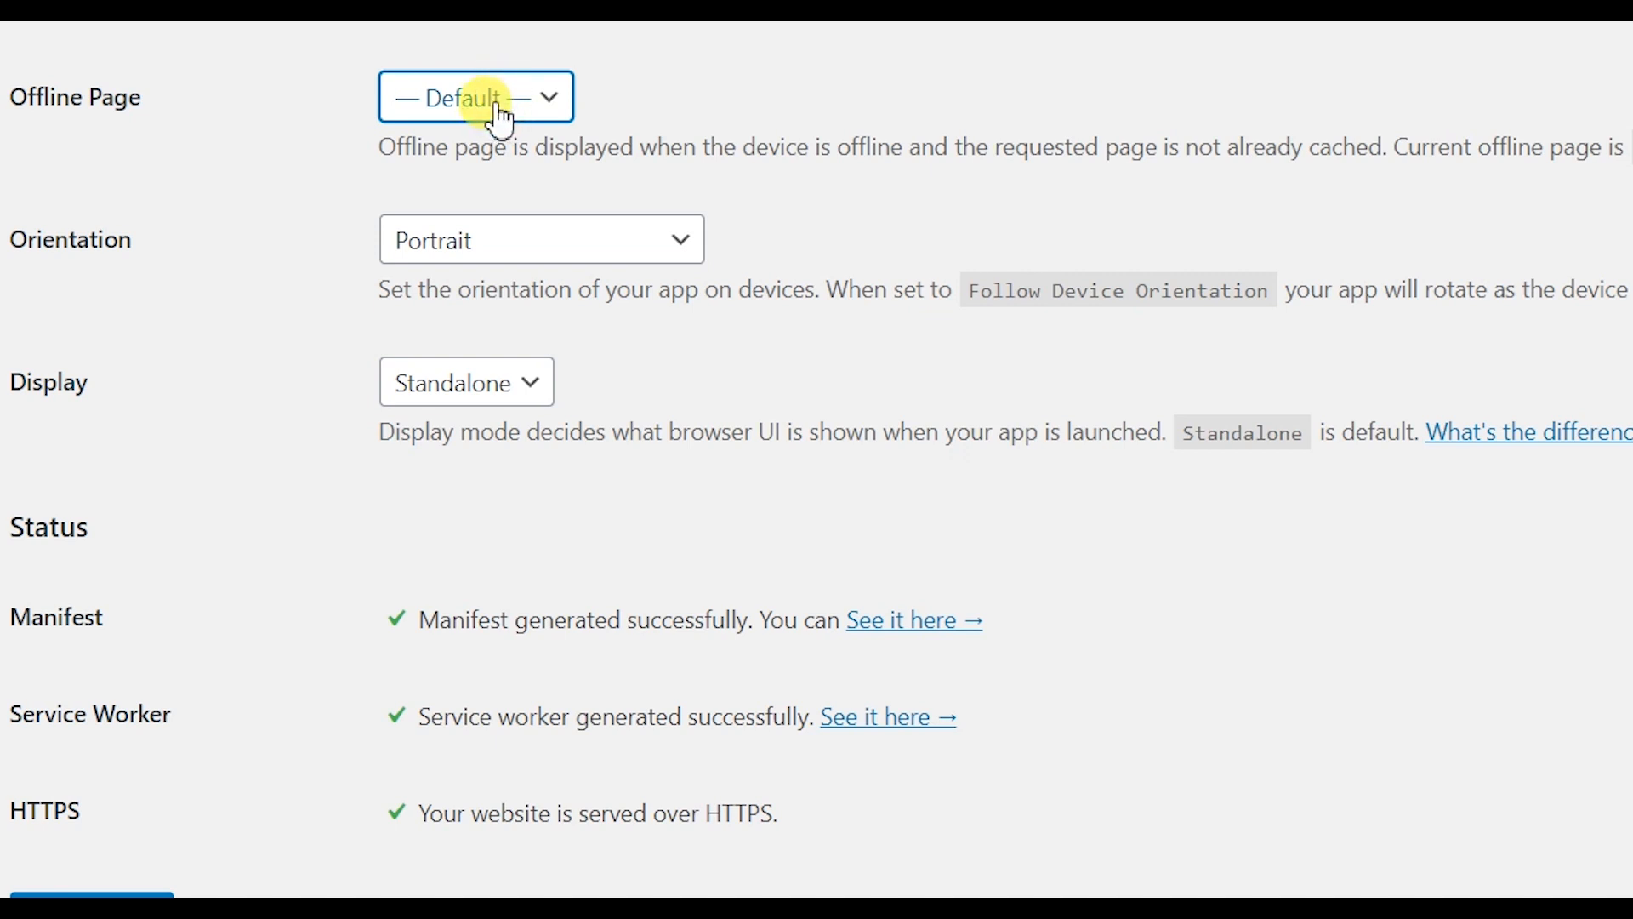
{"action": "left_click", "coordinate": [451, 248]}
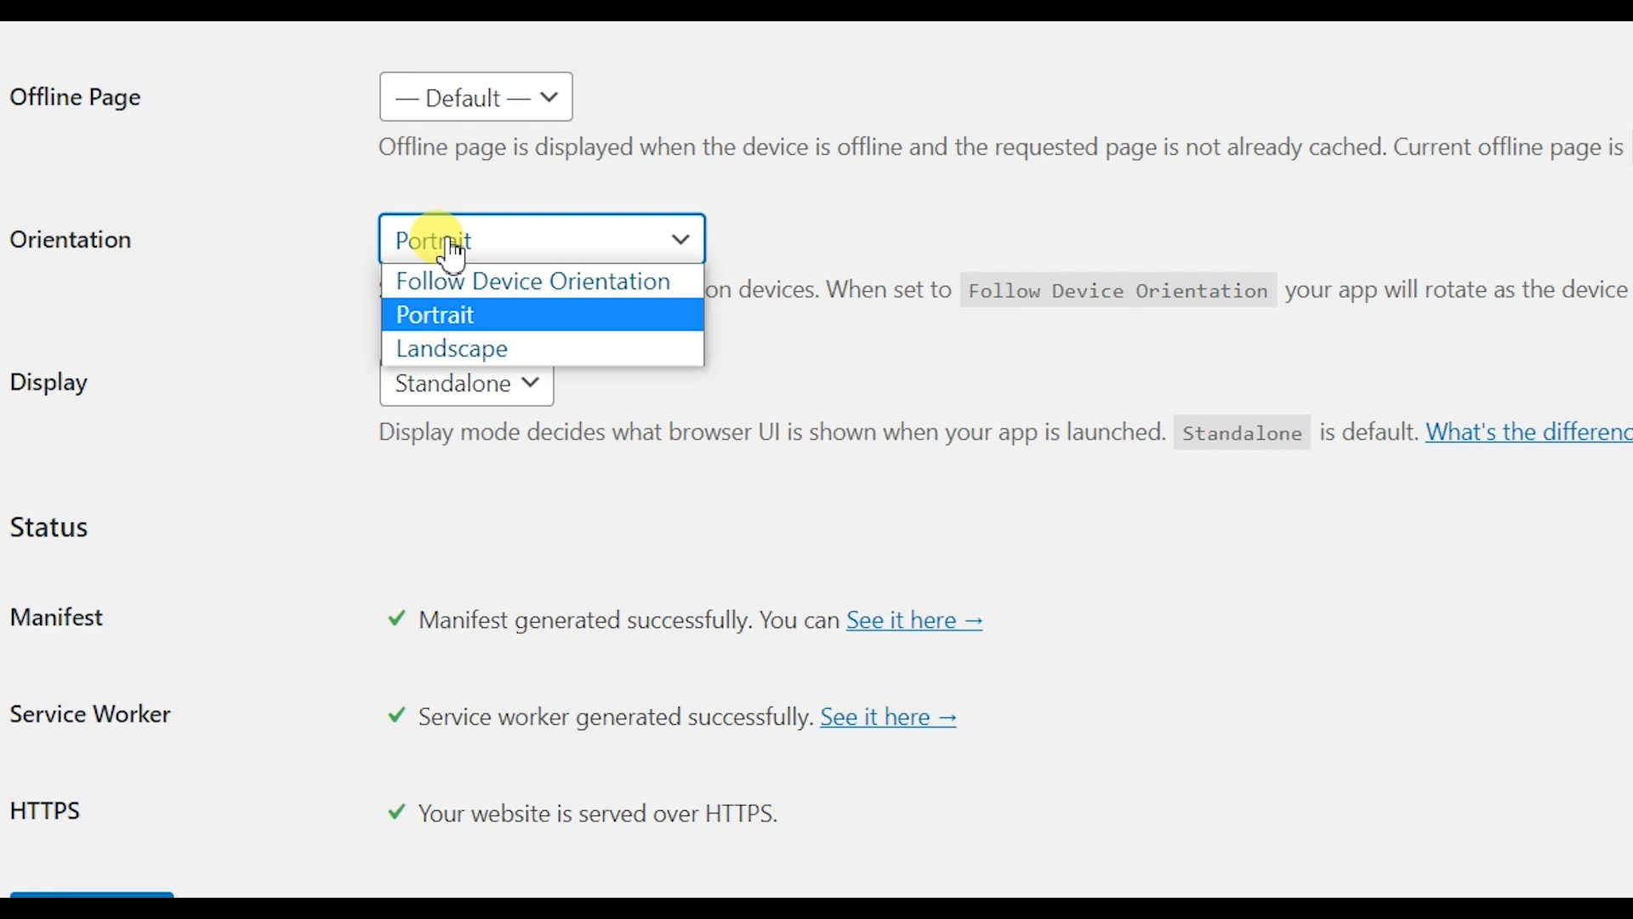
{"action": "left_click", "coordinate": [494, 316]}
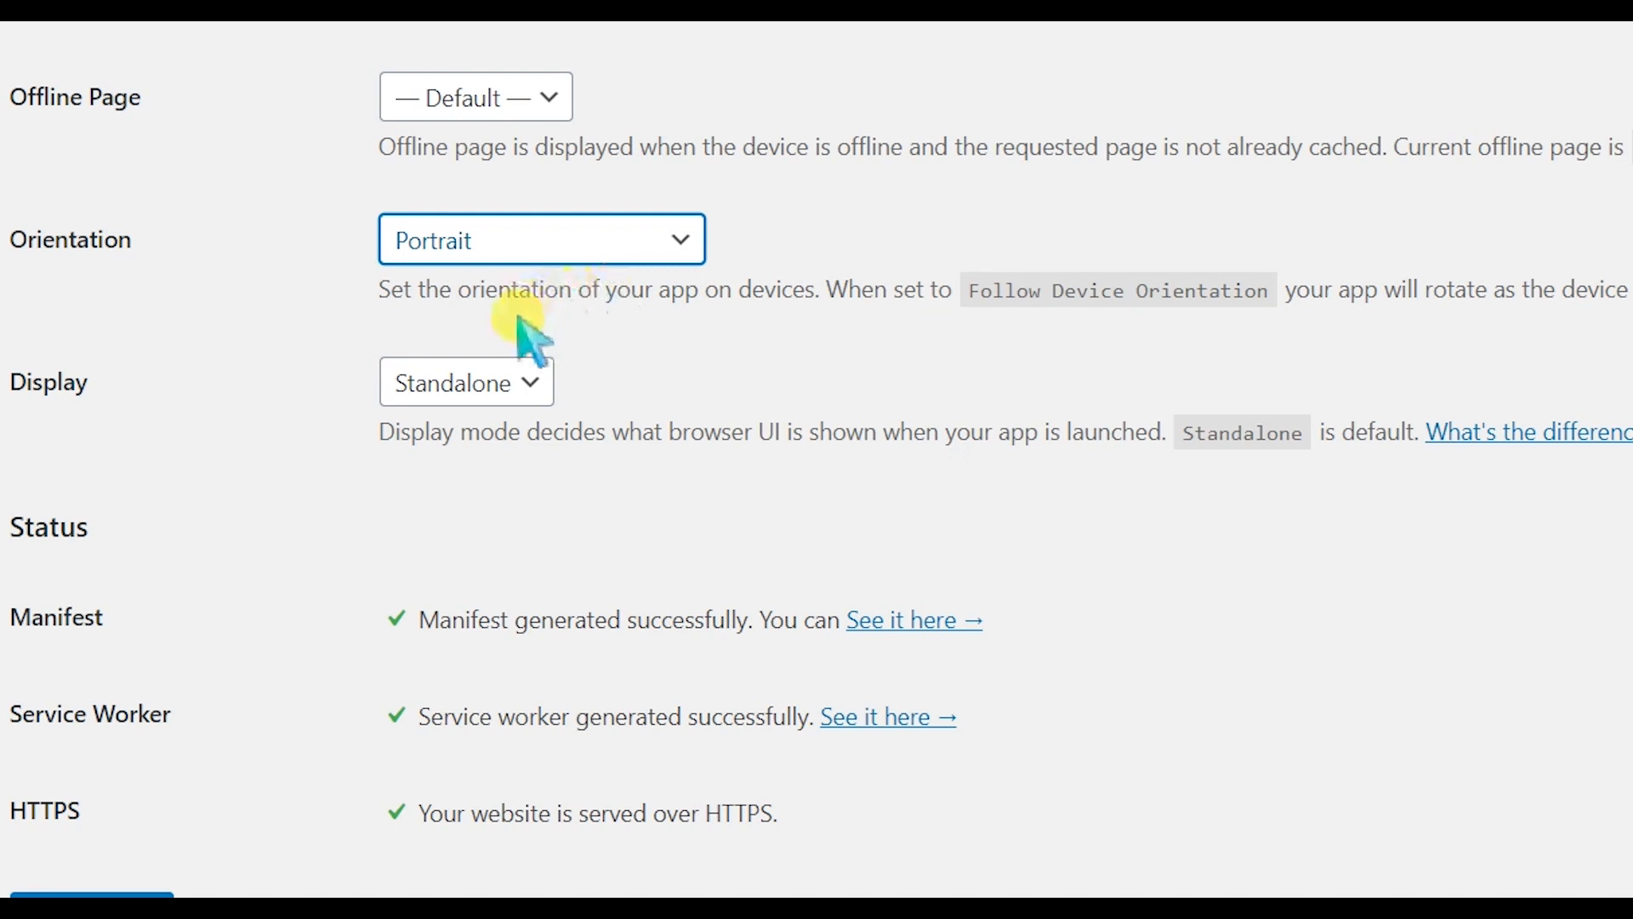
{"action": "left_click", "coordinate": [451, 389]}
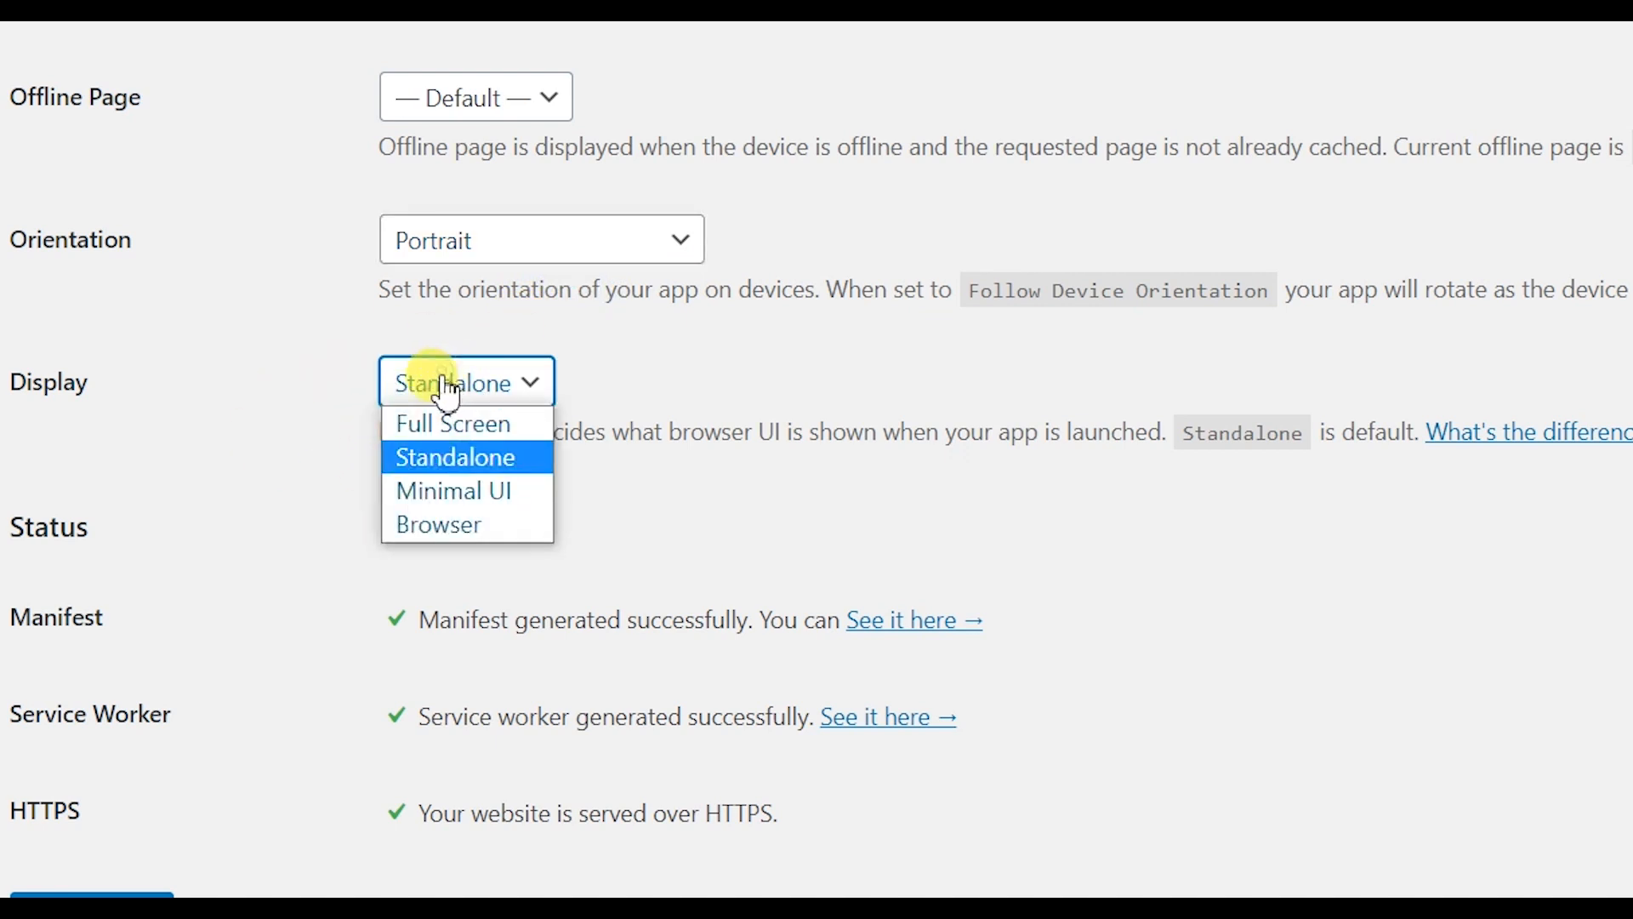
{"action": "left_click", "coordinate": [518, 460]}
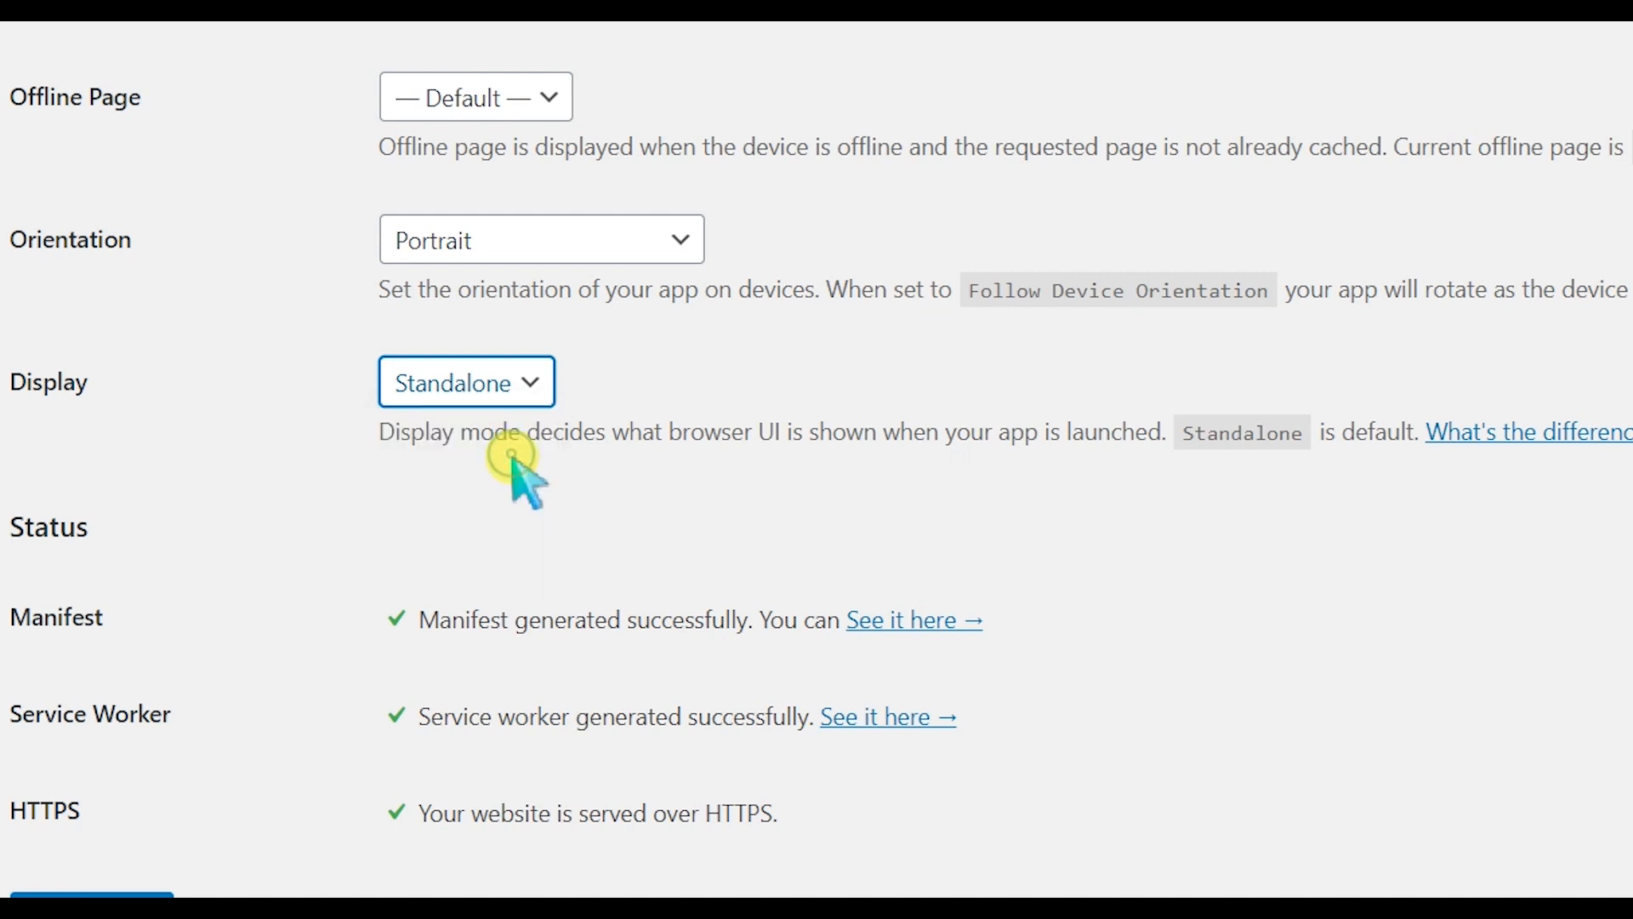
{"action": "left_click", "coordinate": [565, 458]}
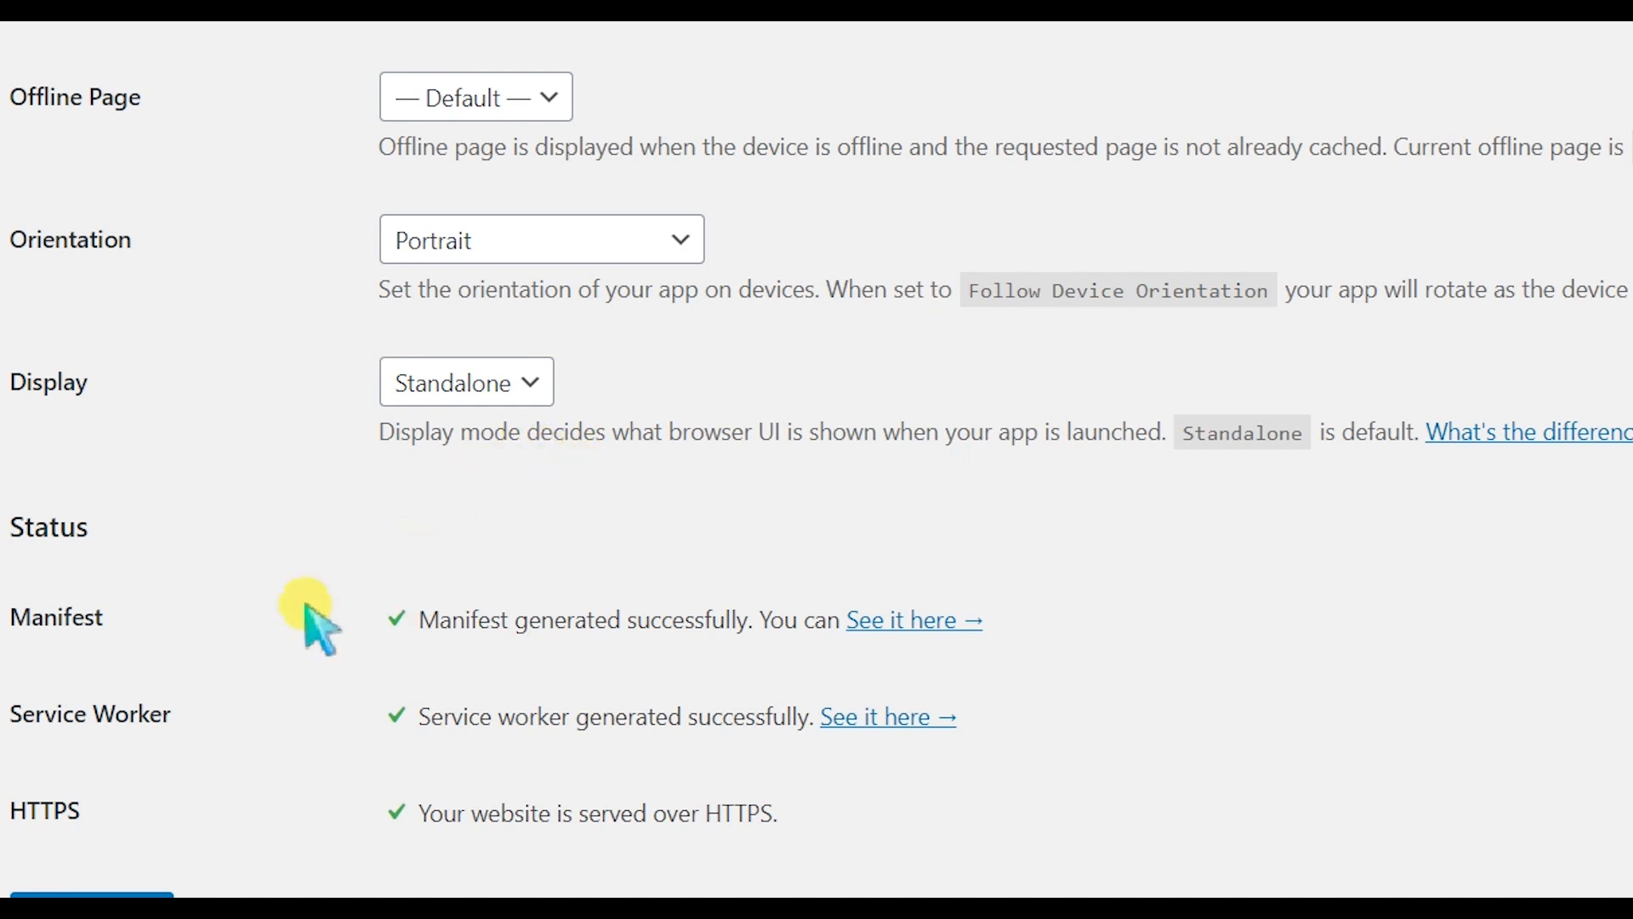
{"action": "scroll", "coordinate": [219, 638], "scroll_direction": "down", "scroll_amount": 1}
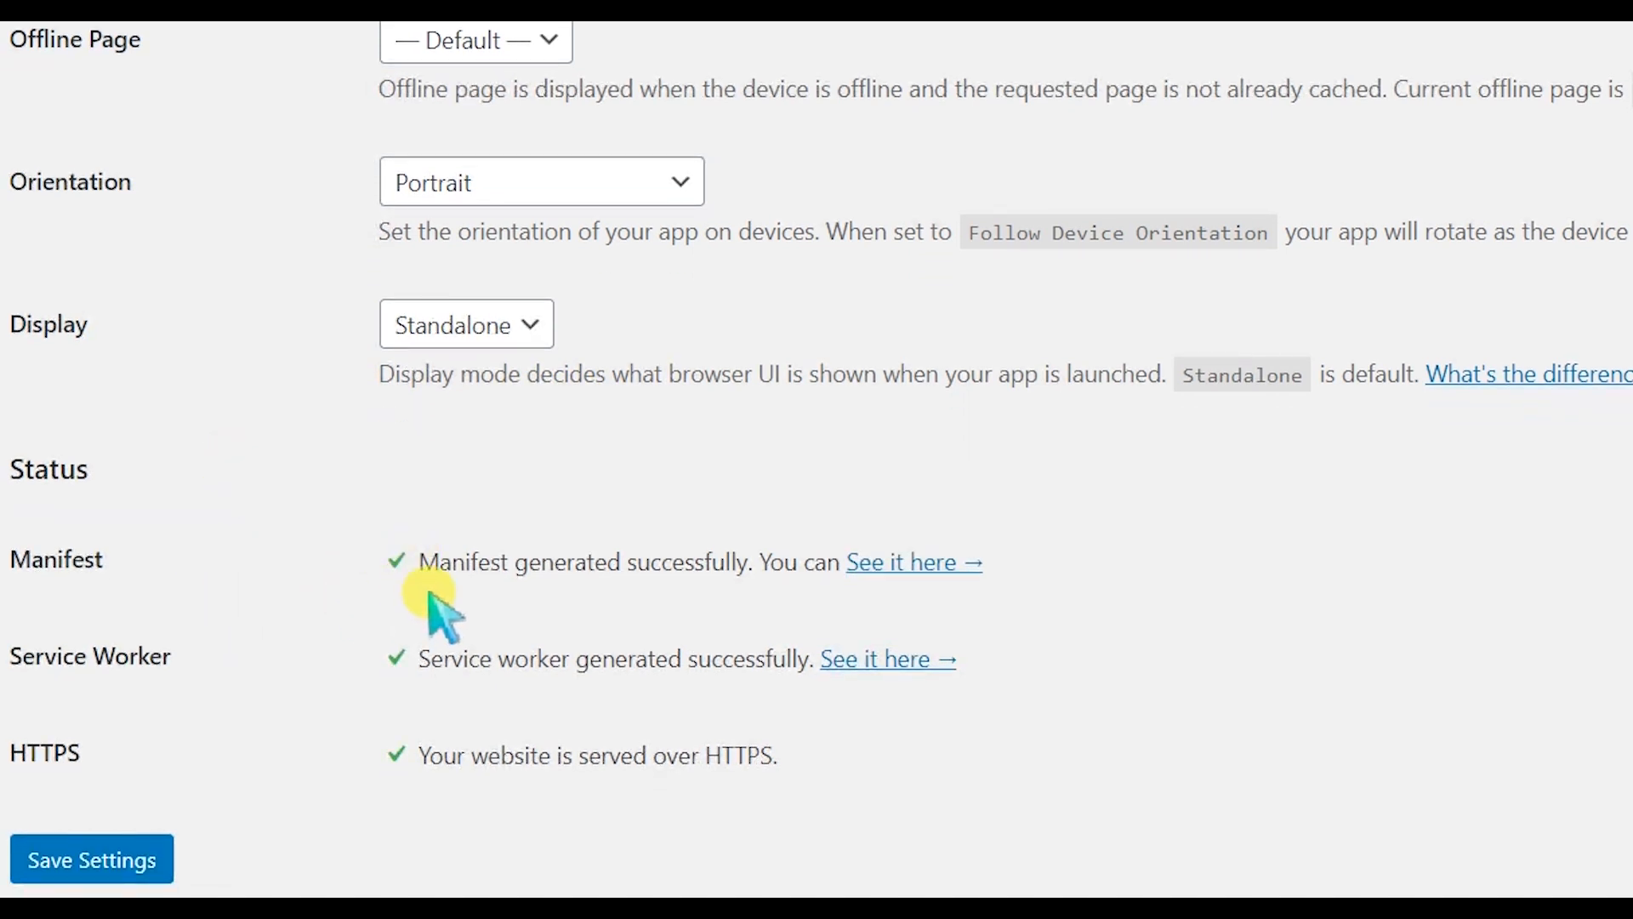
{"action": "left_click_drag", "start_coordinate": [378, 566], "coordinate": [425, 554]}
{"action": "left_click", "coordinate": [319, 697]}
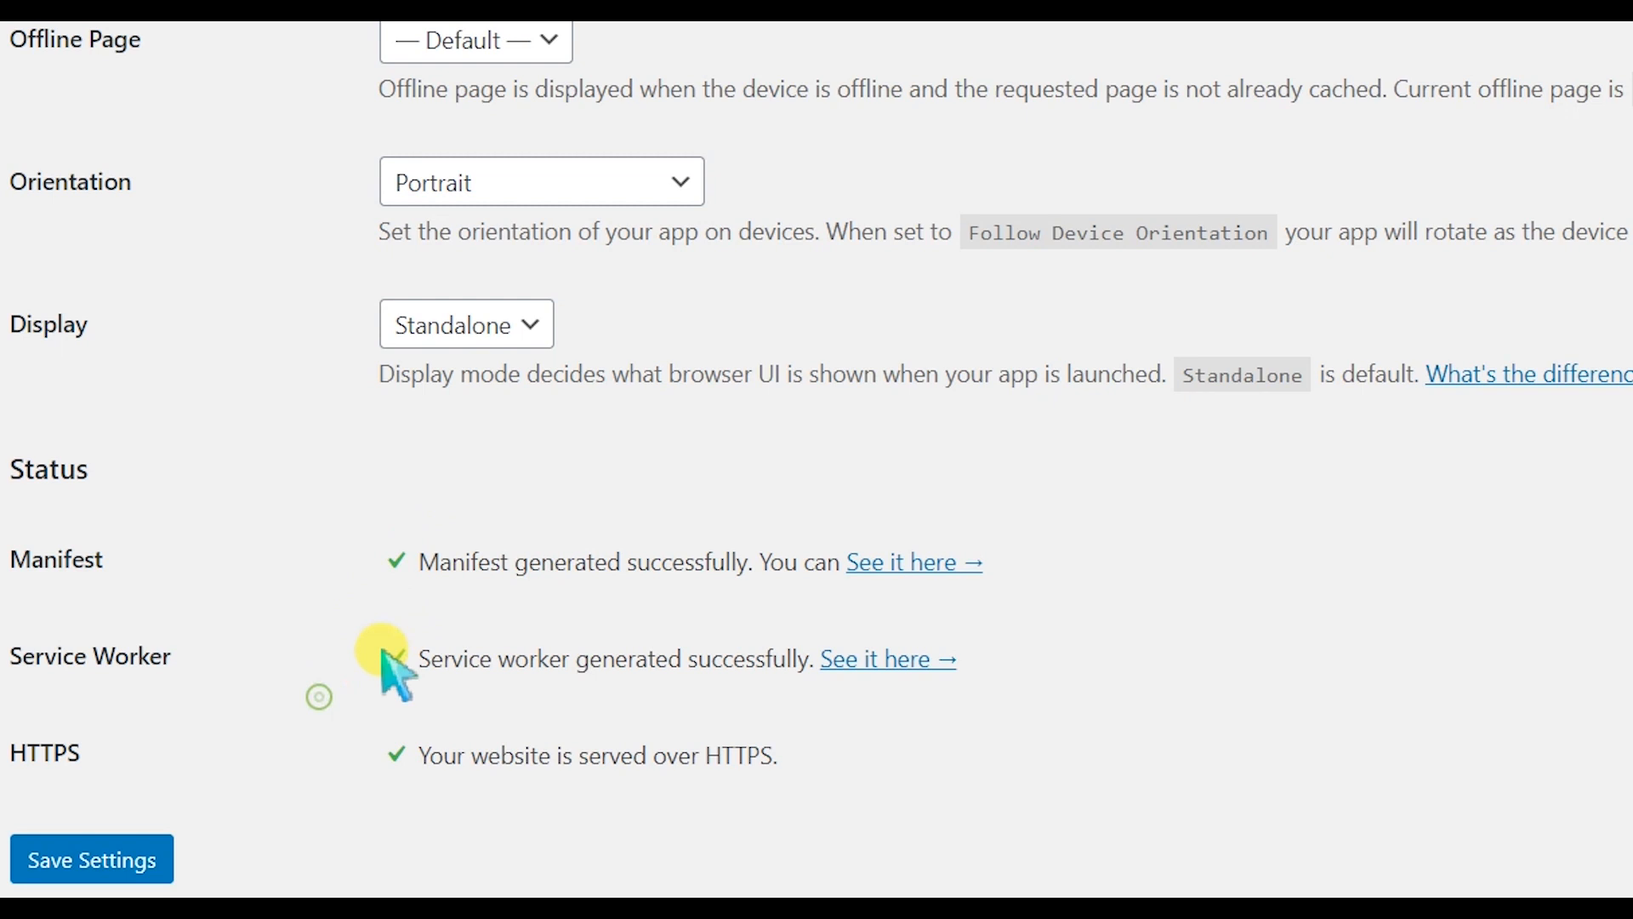
{"action": "left_click_drag", "start_coordinate": [393, 745], "coordinate": [464, 706]}
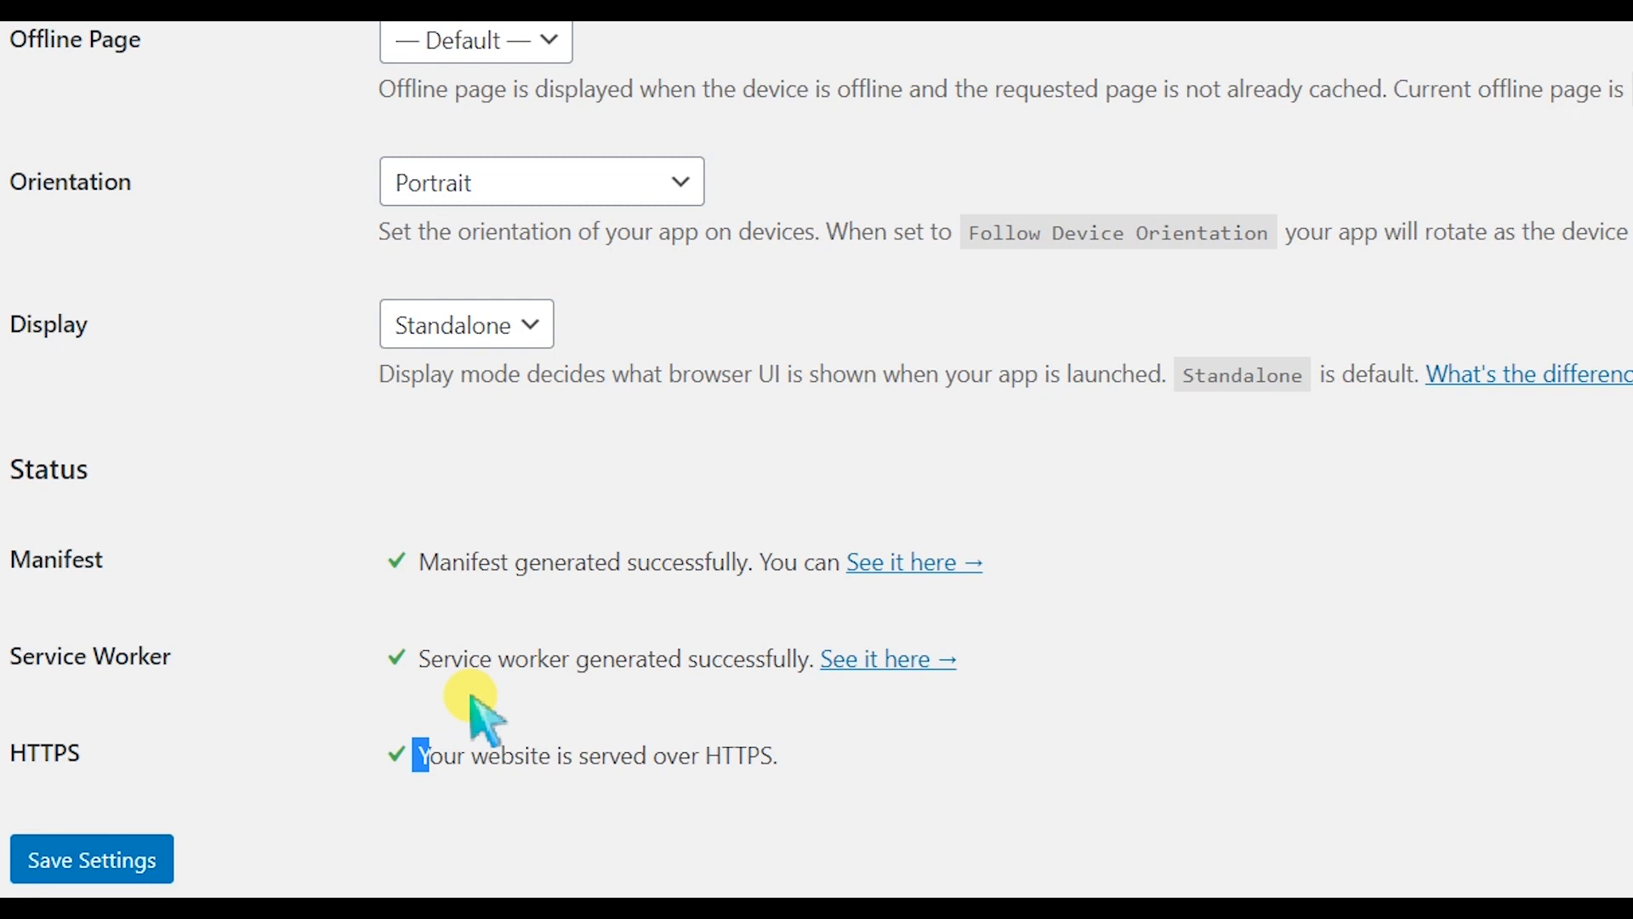
{"action": "left_click", "coordinate": [440, 565]}
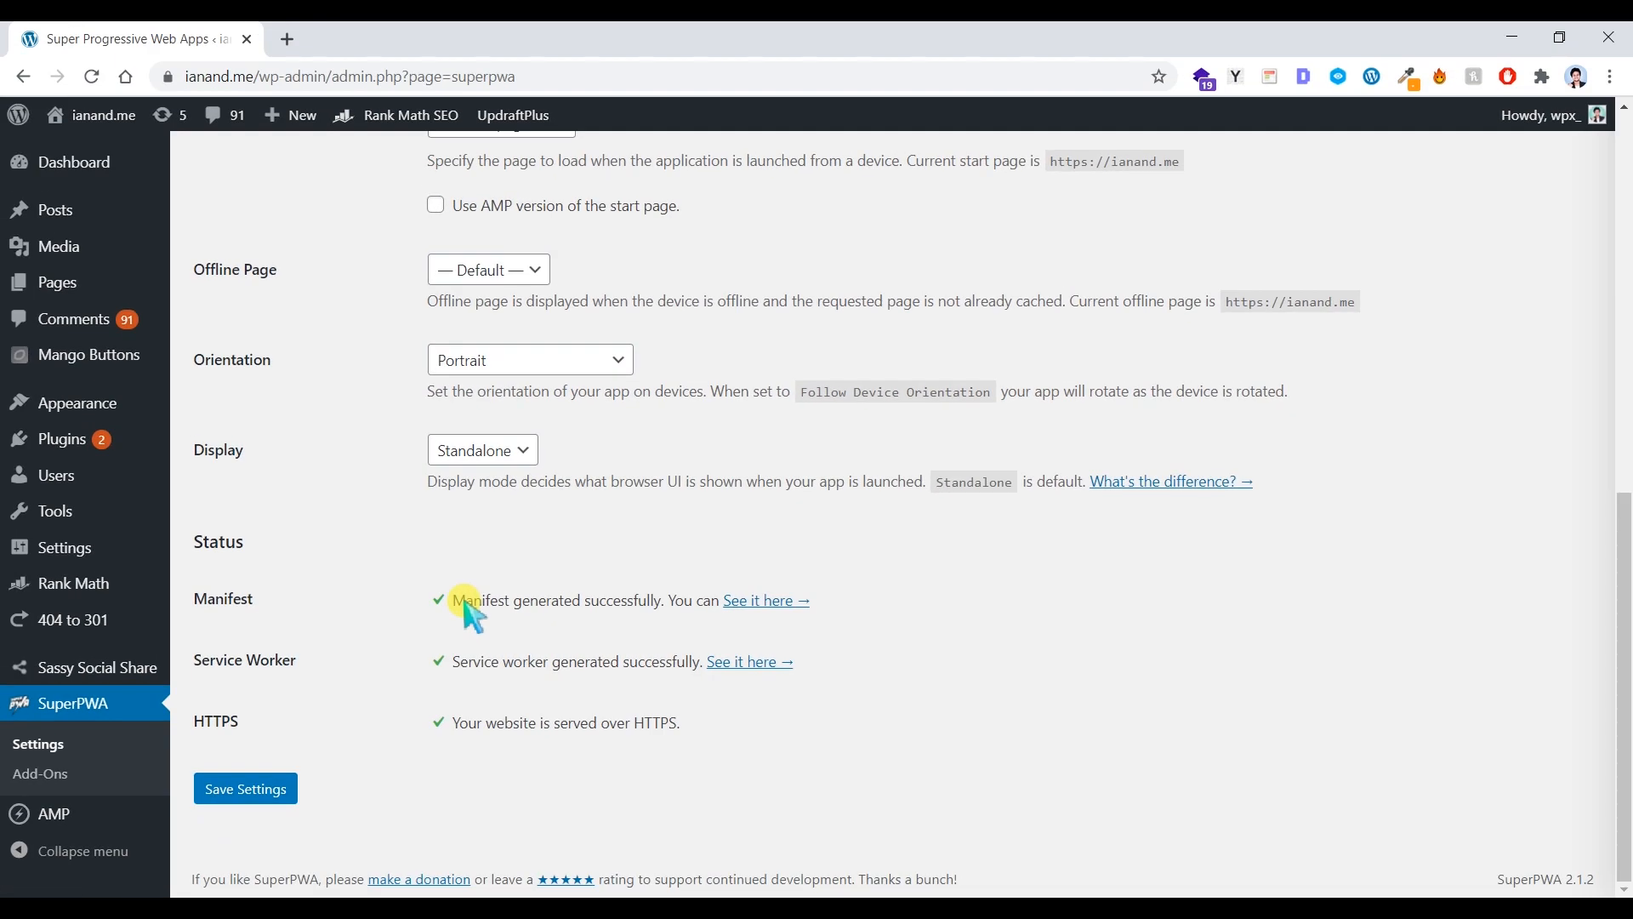
{"action": "left_click_drag", "start_coordinate": [297, 660], "coordinate": [219, 665]}
{"action": "left_click_drag", "start_coordinate": [248, 729], "coordinate": [201, 747]}
{"action": "left_click", "coordinate": [322, 664]}
{"action": "left_click_drag", "start_coordinate": [278, 635], "coordinate": [204, 595]}
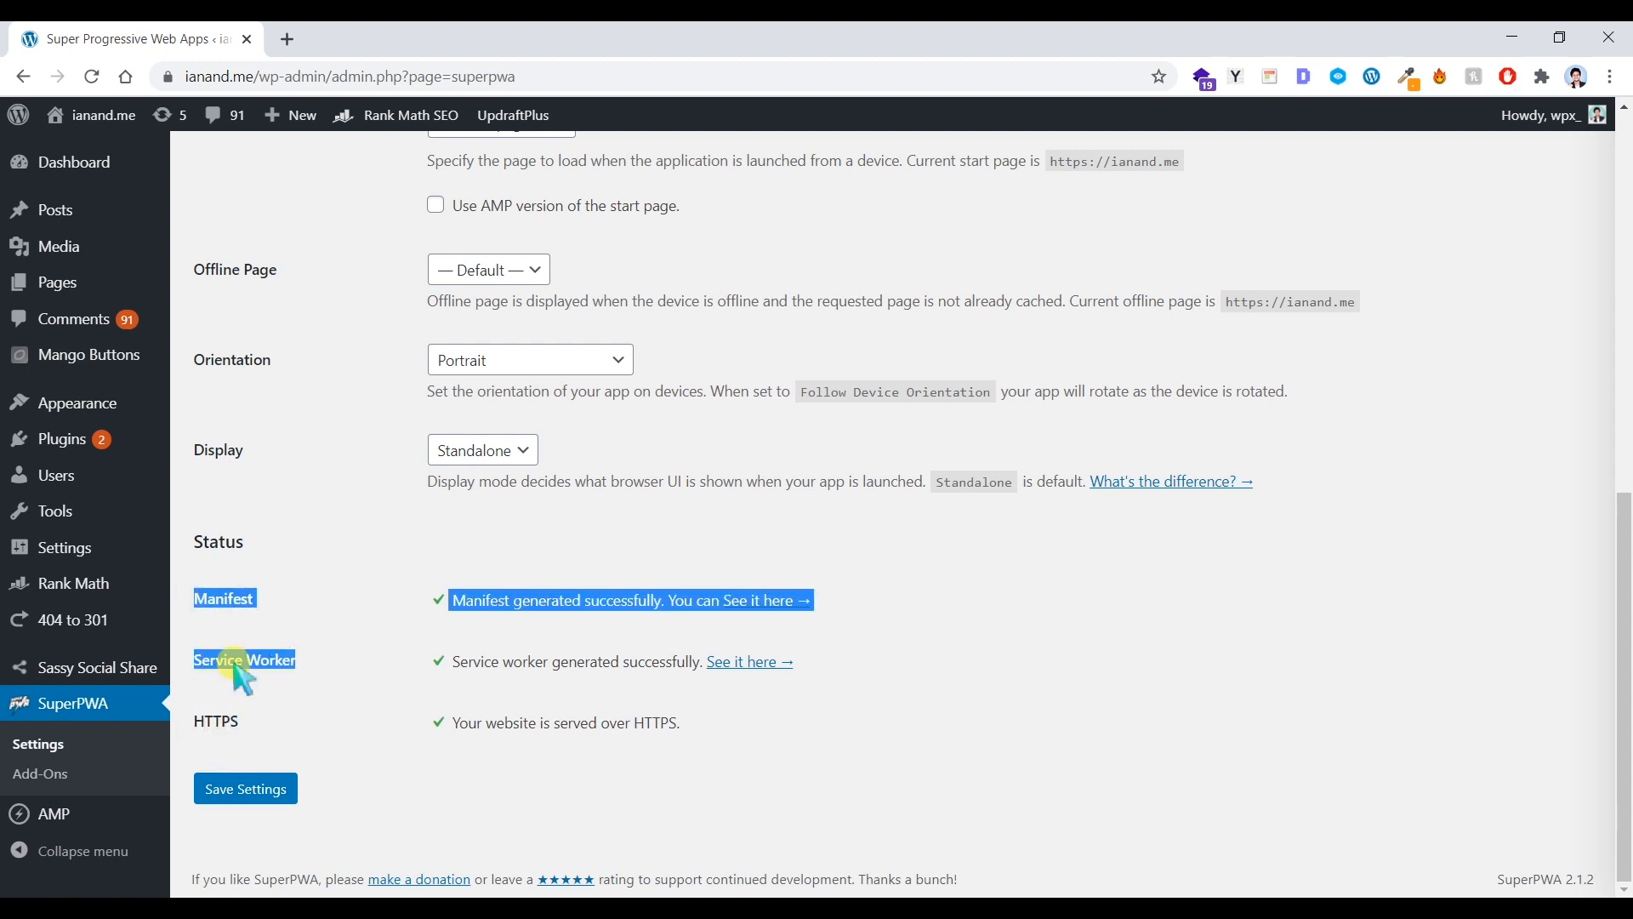
{"action": "left_click", "coordinate": [248, 726]}
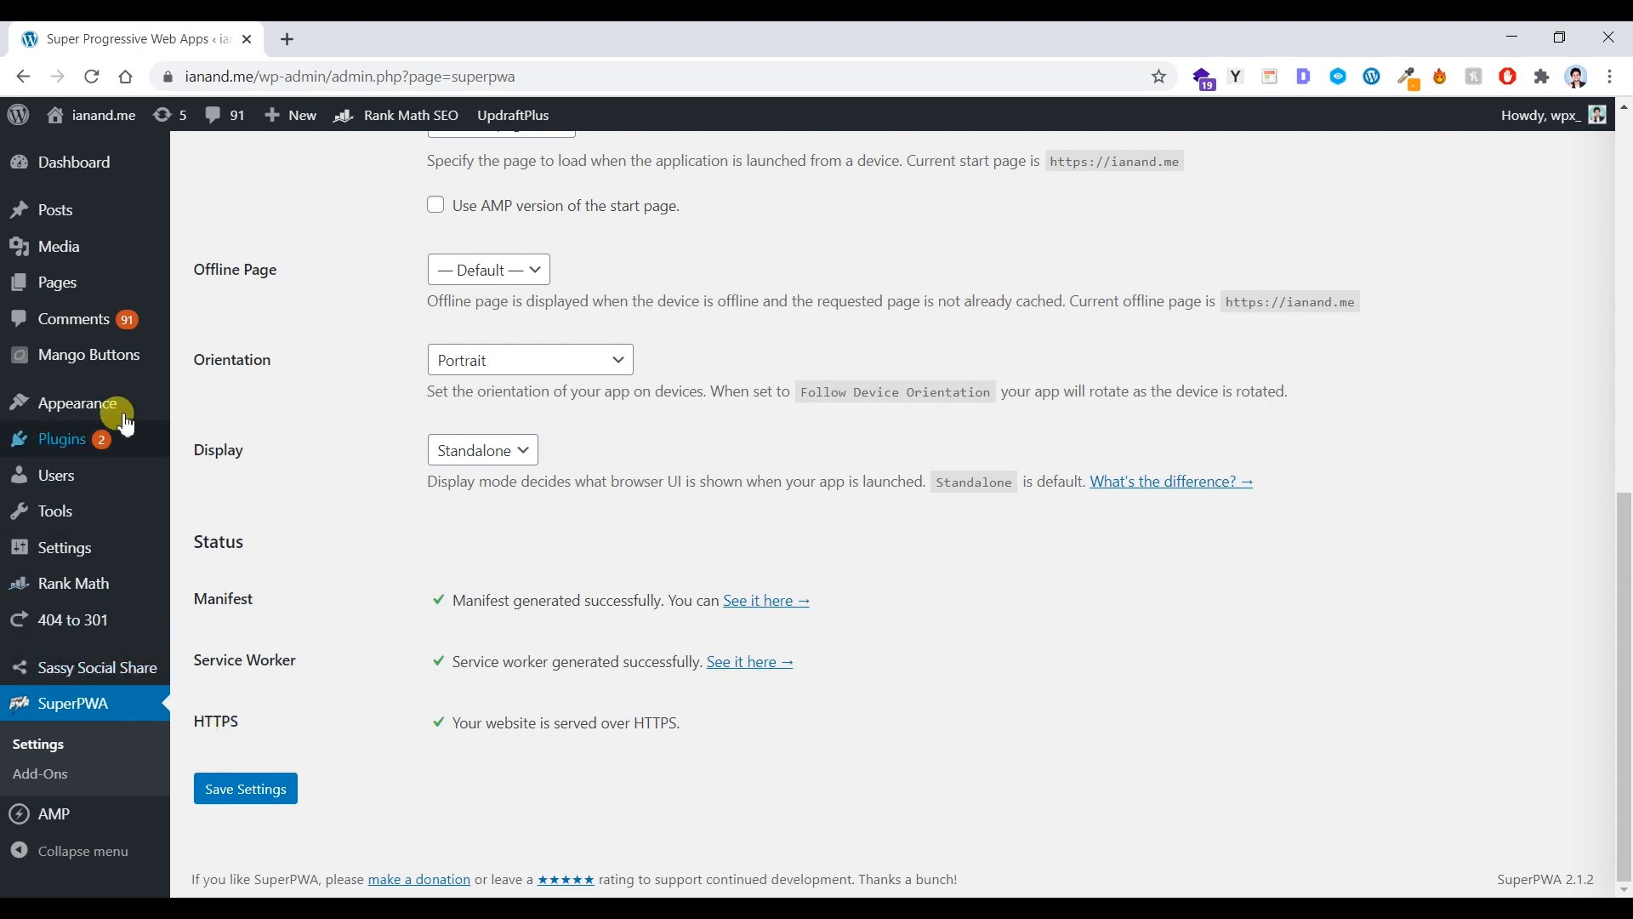
{"action": "left_click", "coordinate": [170, 76]}
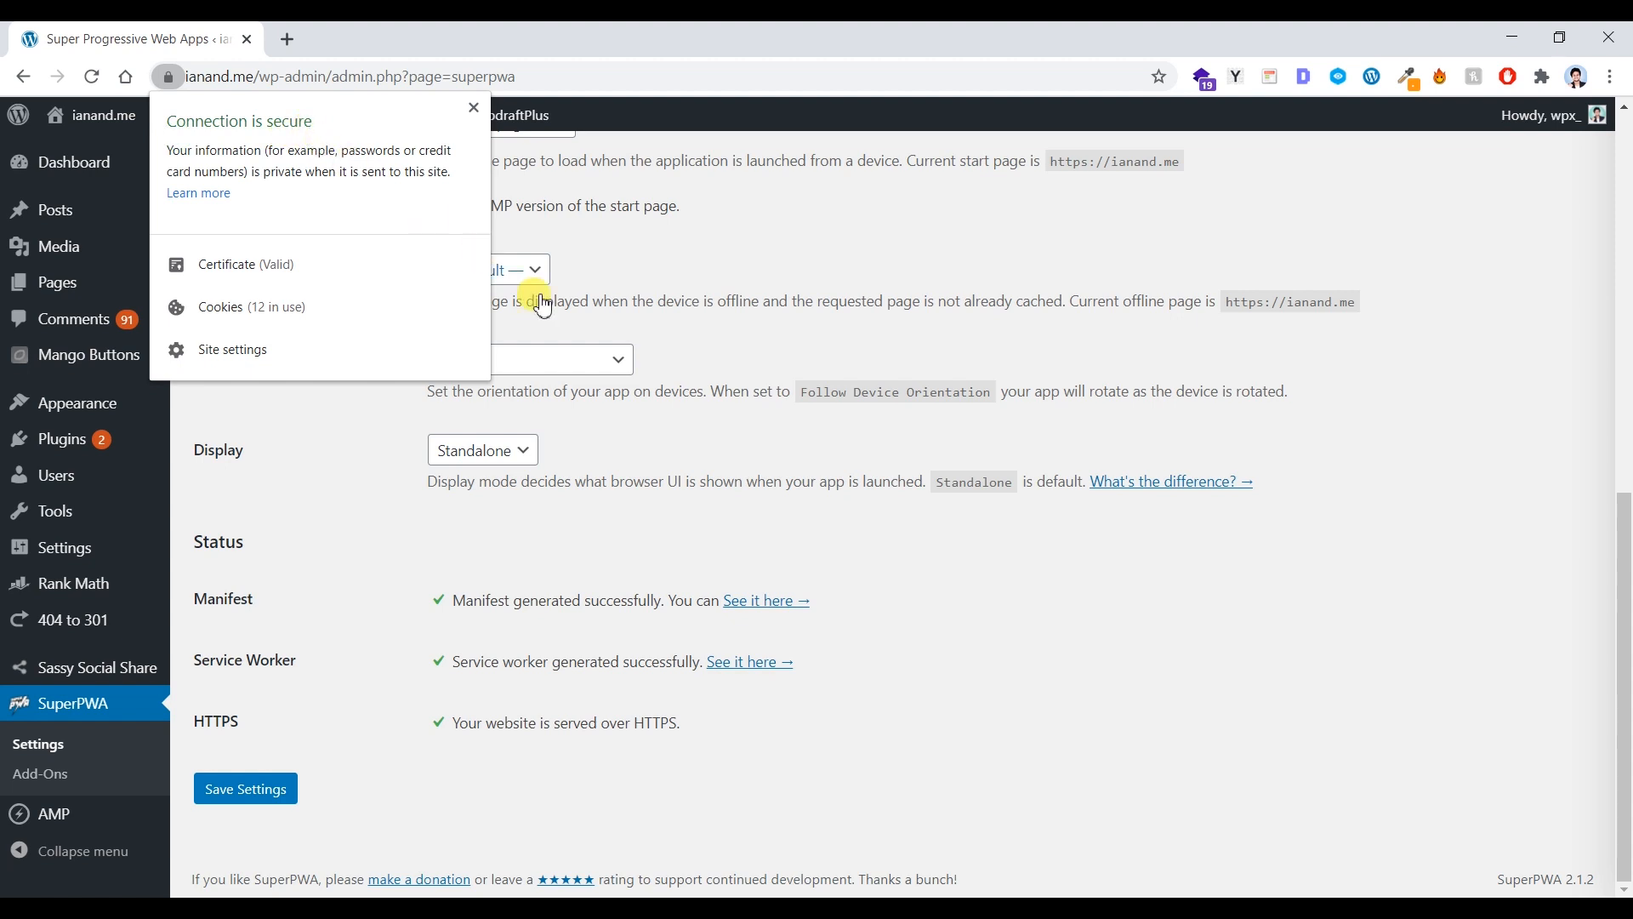
{"action": "left_click", "coordinate": [618, 429]}
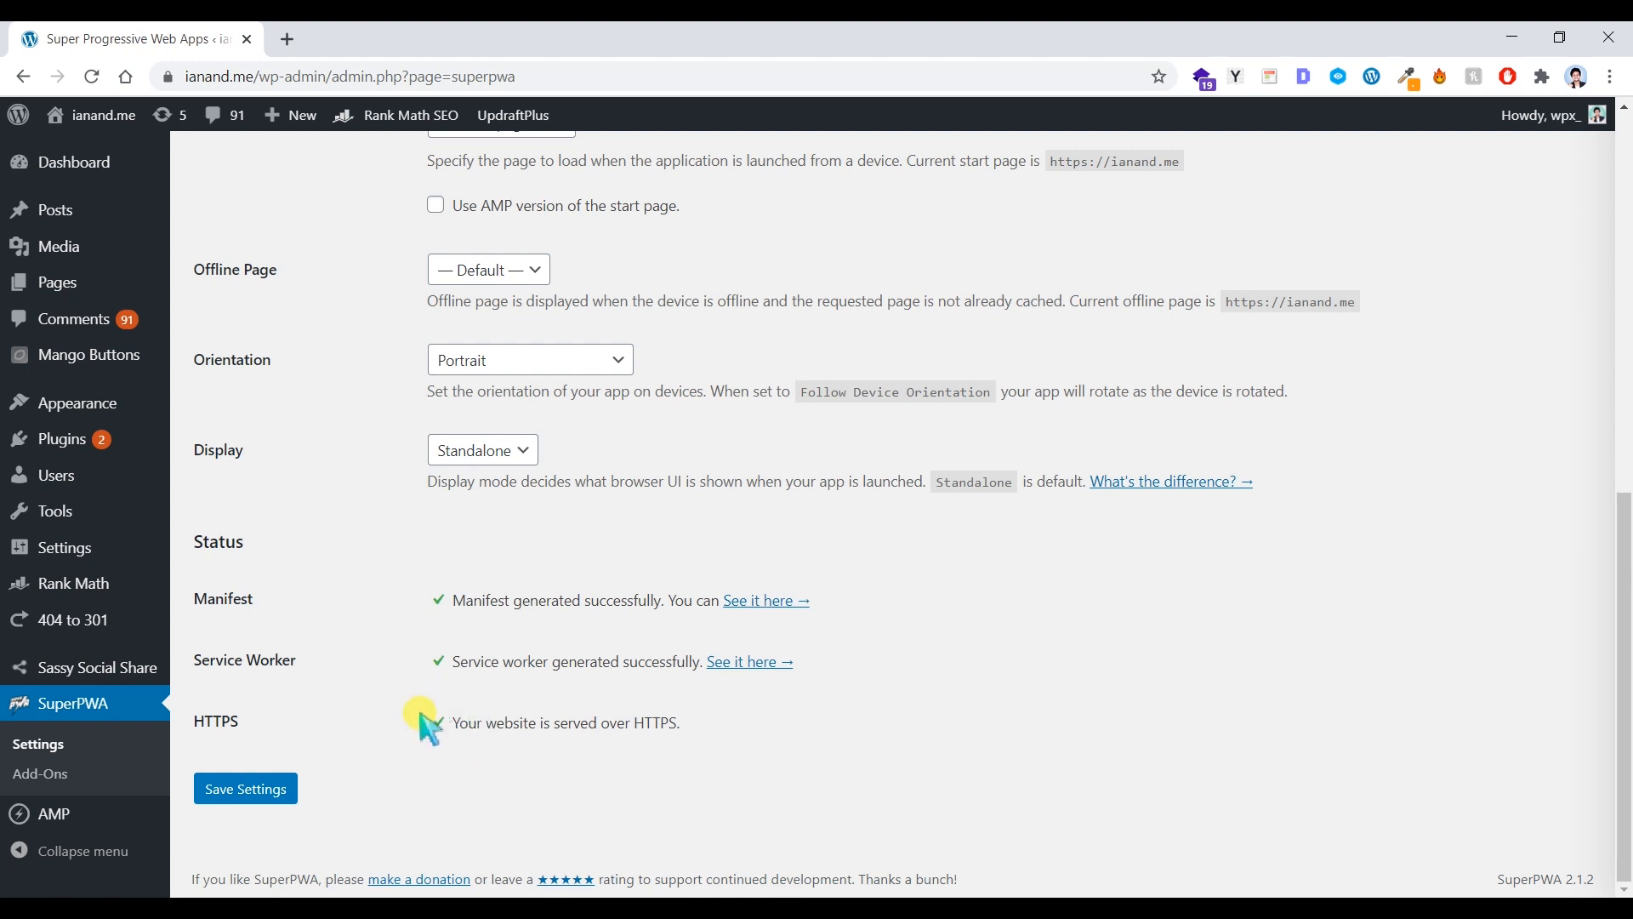
Step: Submit the SuperPWA configuration with the Save Settings button
{"action": "left_click", "coordinate": [270, 794]}
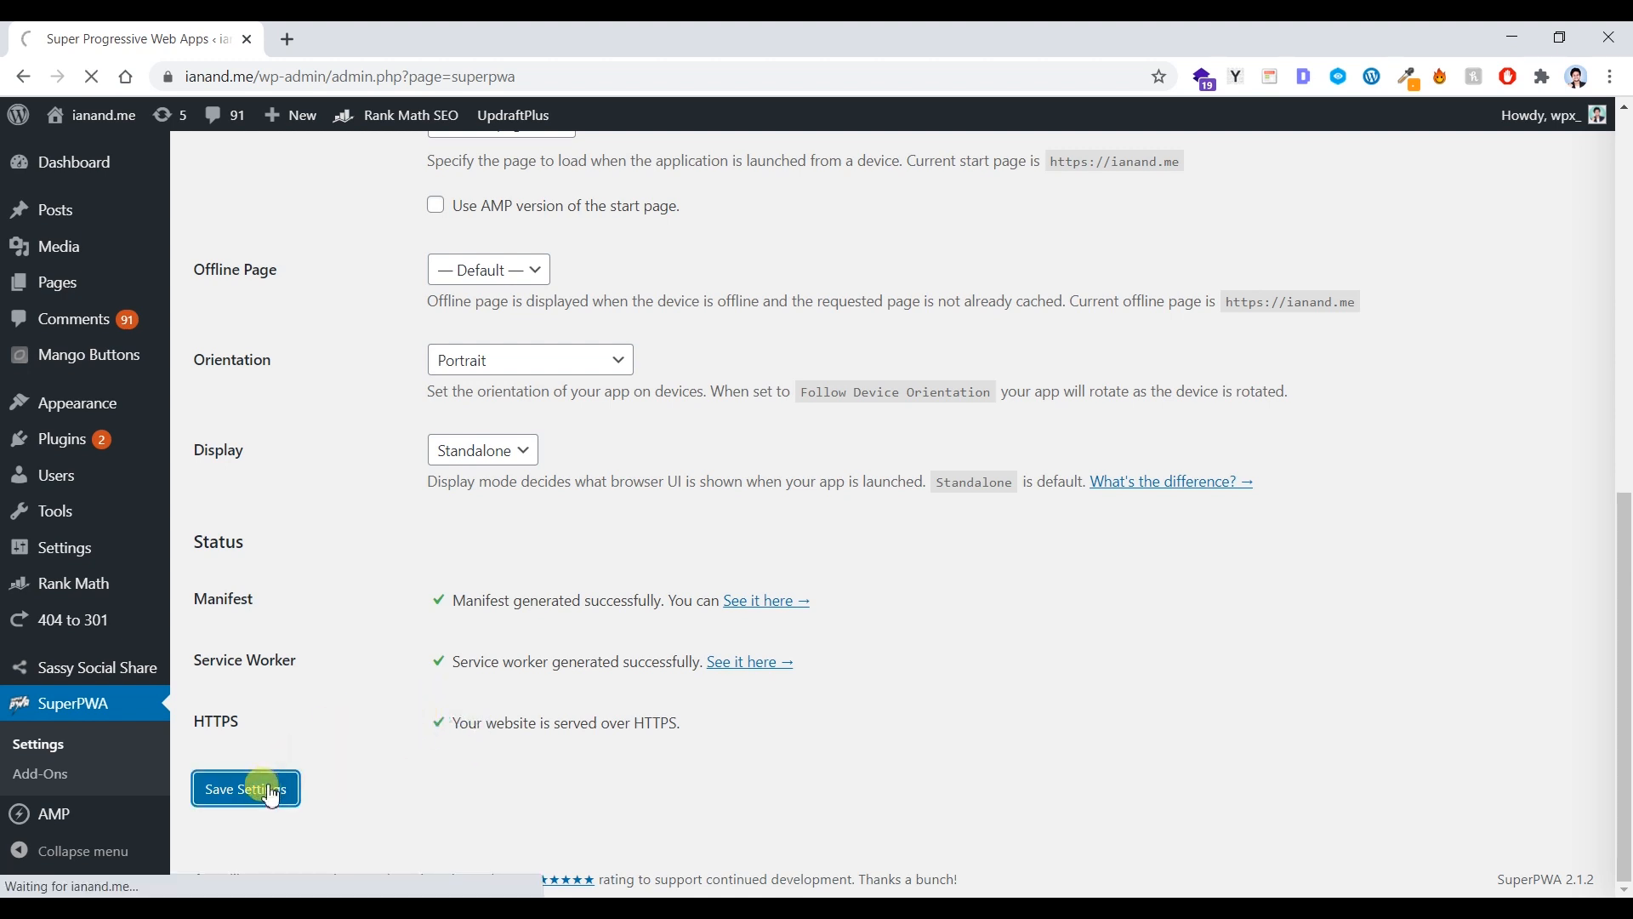